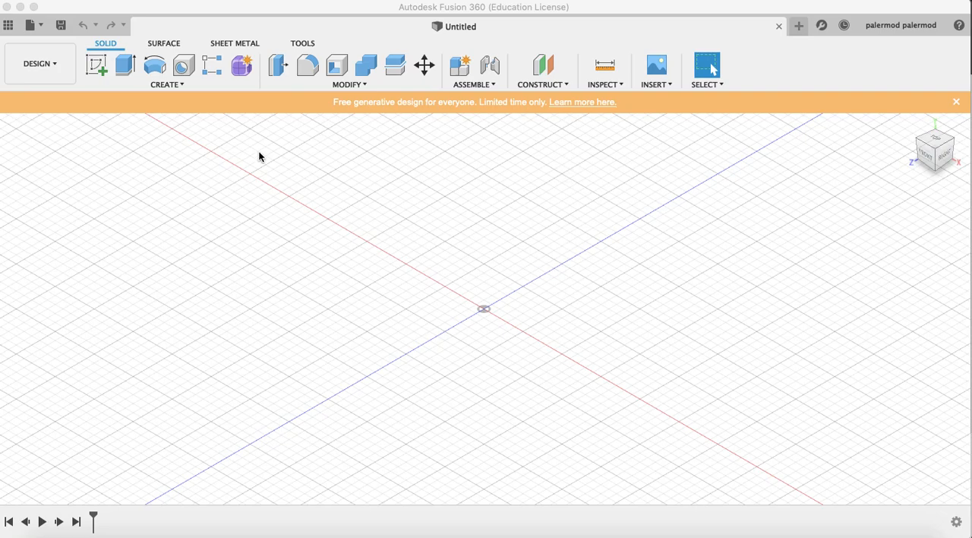
Start a sketch on the front plane and draw a 40 mm wide, 170 mm high rectangle with its corner at the origin
{"action": "left_click", "coordinate": [95, 67]}
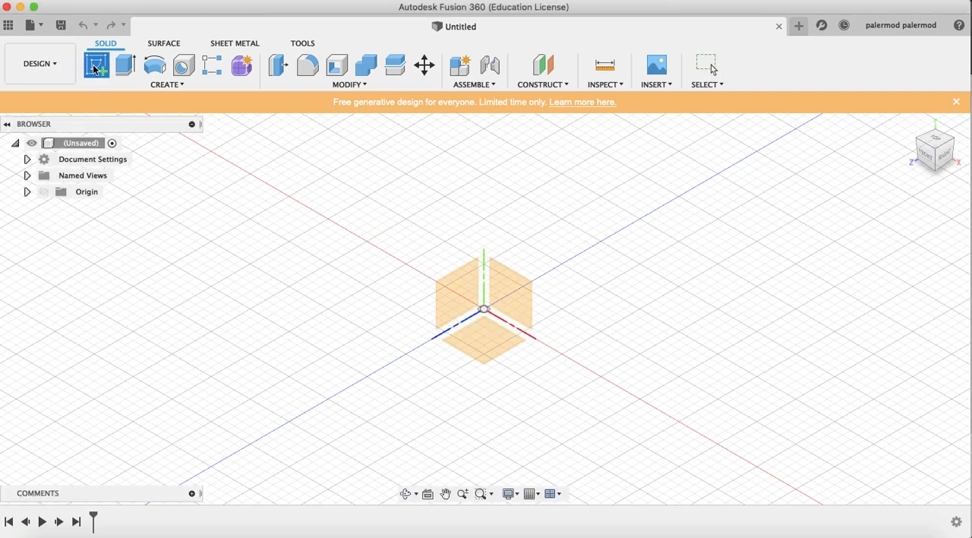
{"action": "left_click", "coordinate": [522, 299]}
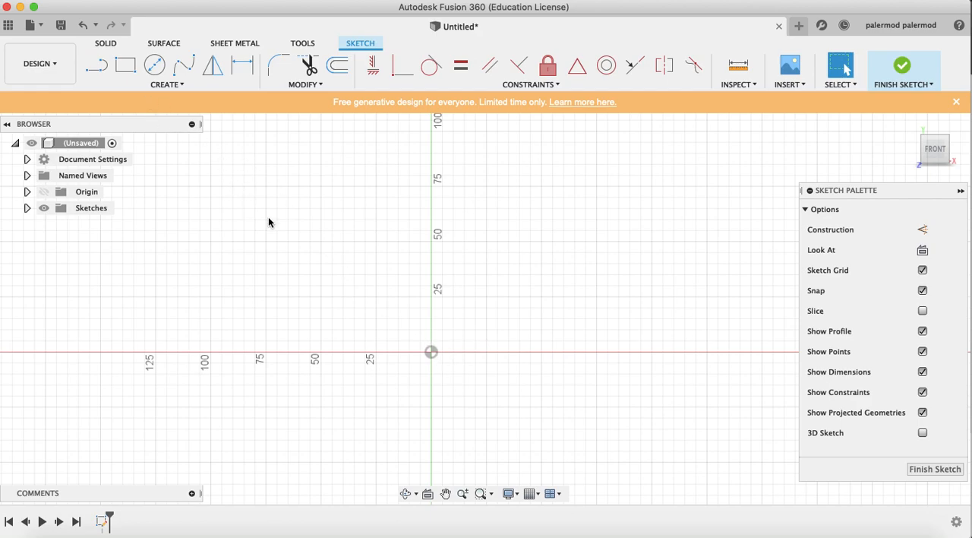
{"action": "key", "text": "r"}
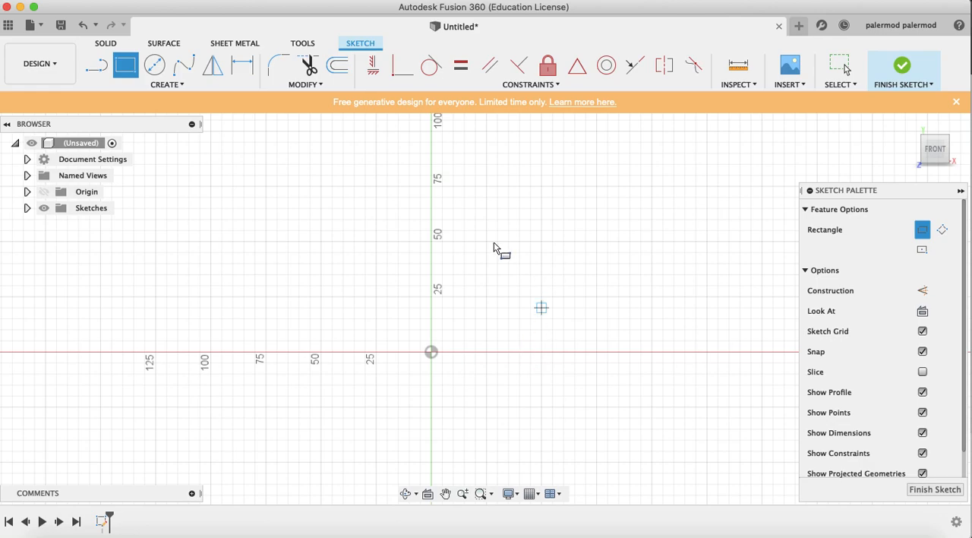
{"action": "left_click", "coordinate": [432, 353]}
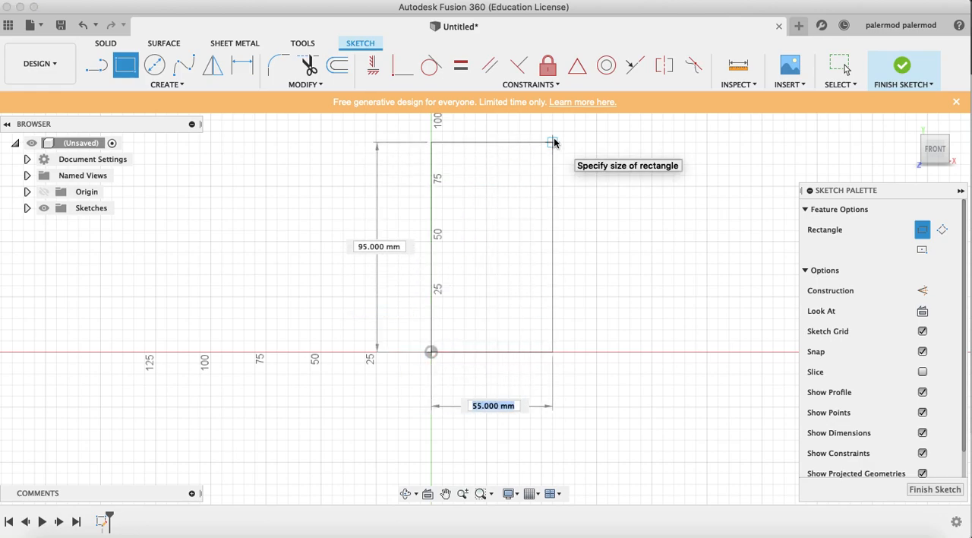
{"action": "type", "text": "40"}
{"action": "key", "text": "Tab"}
{"action": "type", "text": "170"}
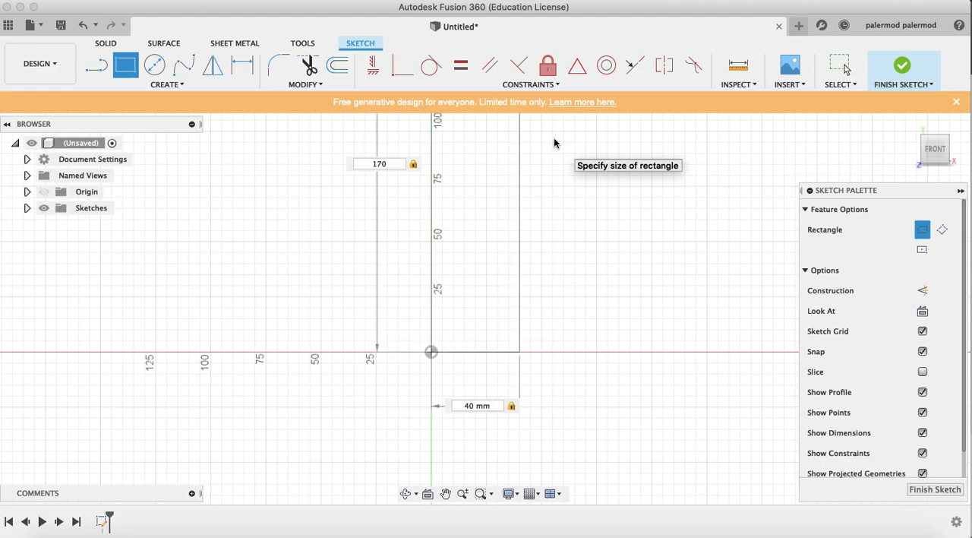
{"action": "key", "text": "Return"}
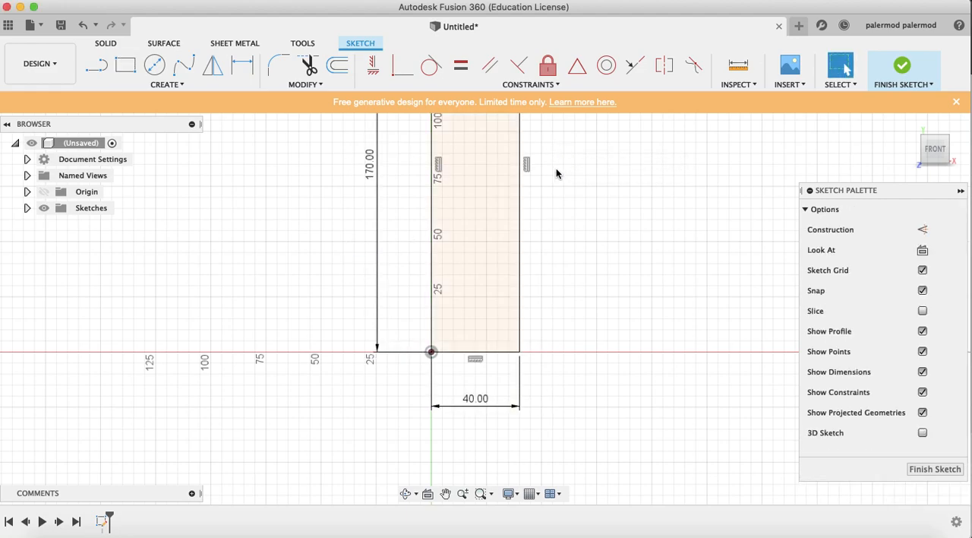
Draw a fit point spline from the rectangle's top-edge midpoint through its bottom edge near the right corner, ending below the rectangle
{"action": "scroll", "coordinate": [556, 168], "scroll_direction": "up", "scroll_amount": 3}
{"action": "scroll", "coordinate": [556, 174], "scroll_direction": "up", "scroll_amount": 2}
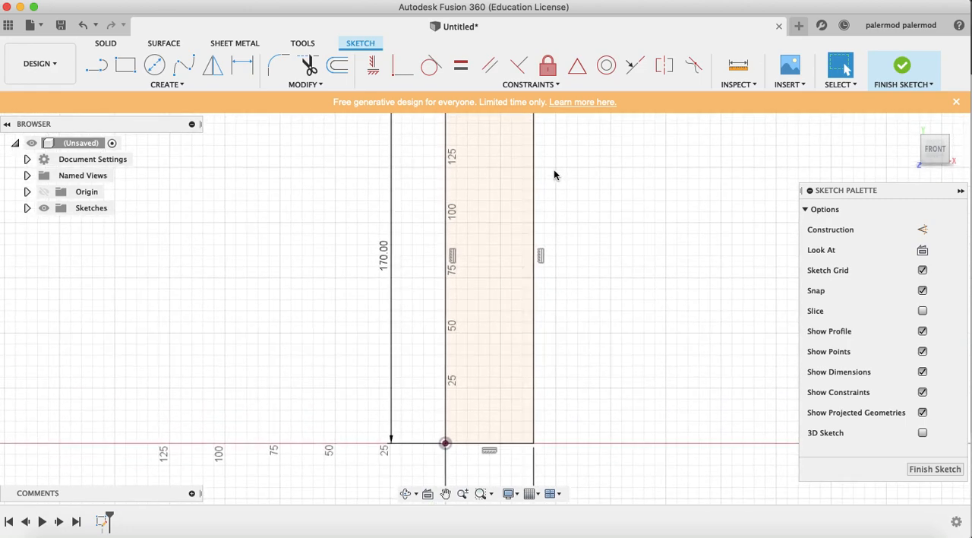
{"action": "scroll", "coordinate": [533, 182], "scroll_direction": "down", "scroll_amount": 2}
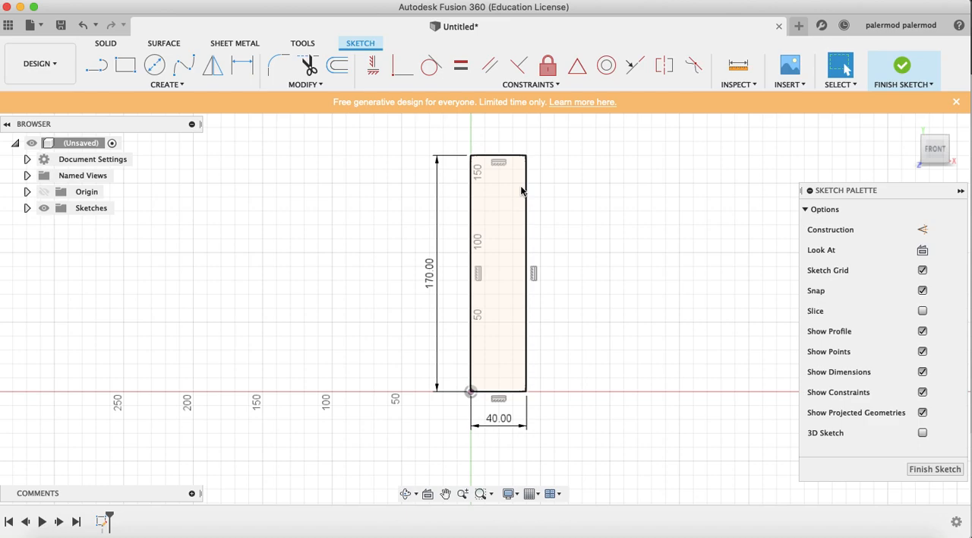
{"action": "scroll", "coordinate": [521, 185], "scroll_direction": "up", "scroll_amount": 2}
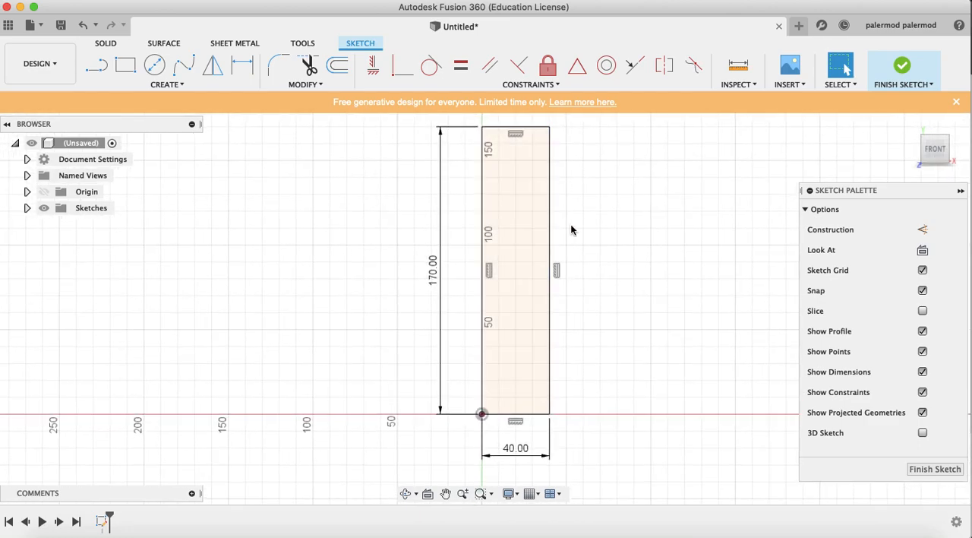
{"action": "scroll", "coordinate": [572, 229], "scroll_direction": "up", "scroll_amount": 1}
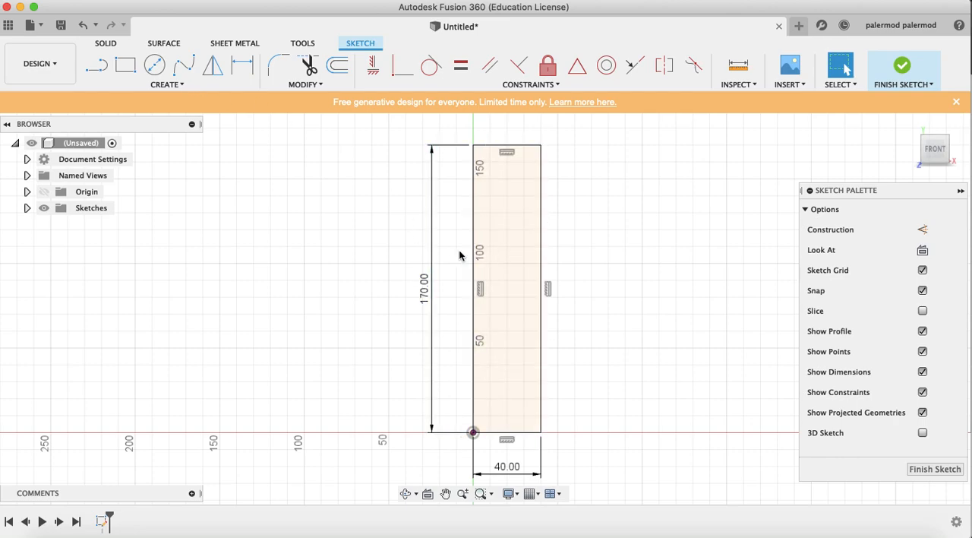
{"action": "left_click", "coordinate": [185, 71]}
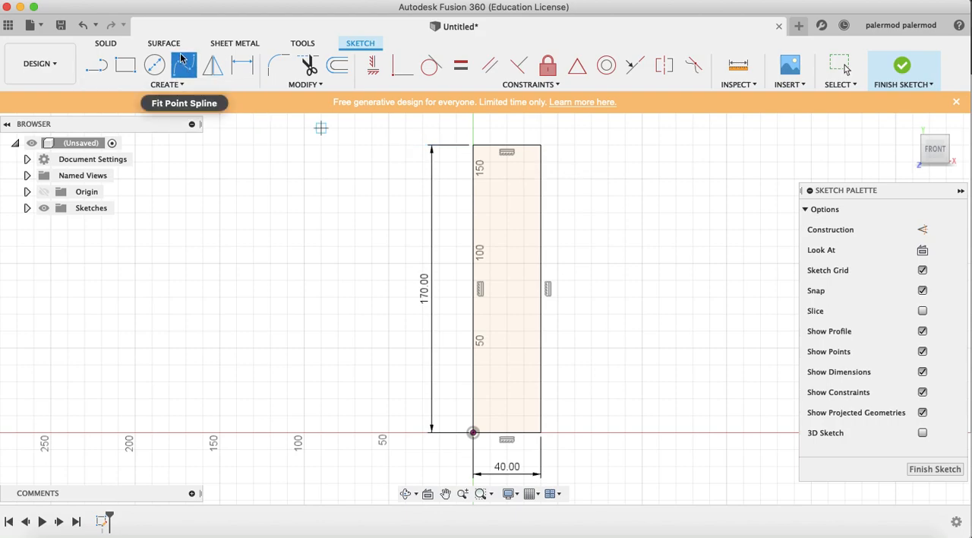
{"action": "left_click", "coordinate": [507, 145]}
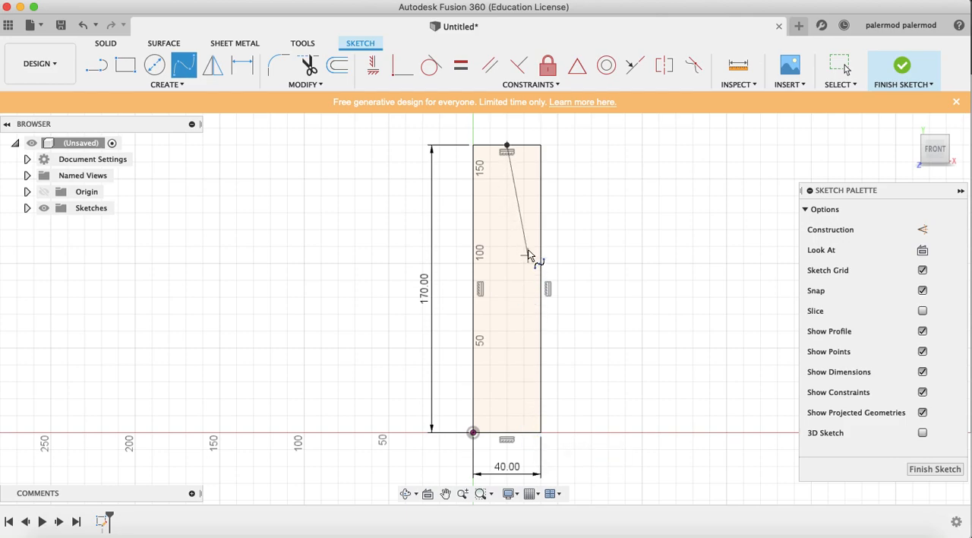
{"action": "left_click", "coordinate": [531, 432]}
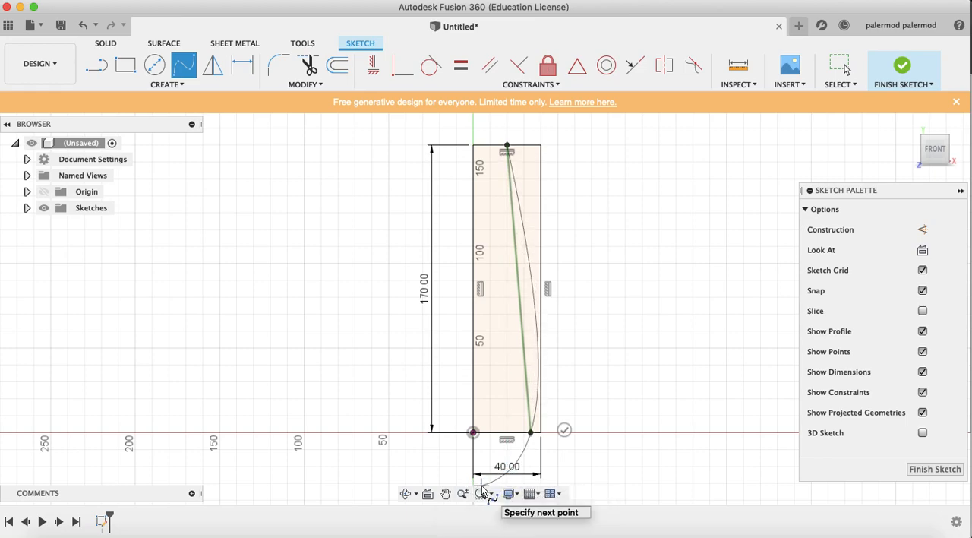
{"action": "left_click", "coordinate": [480, 485]}
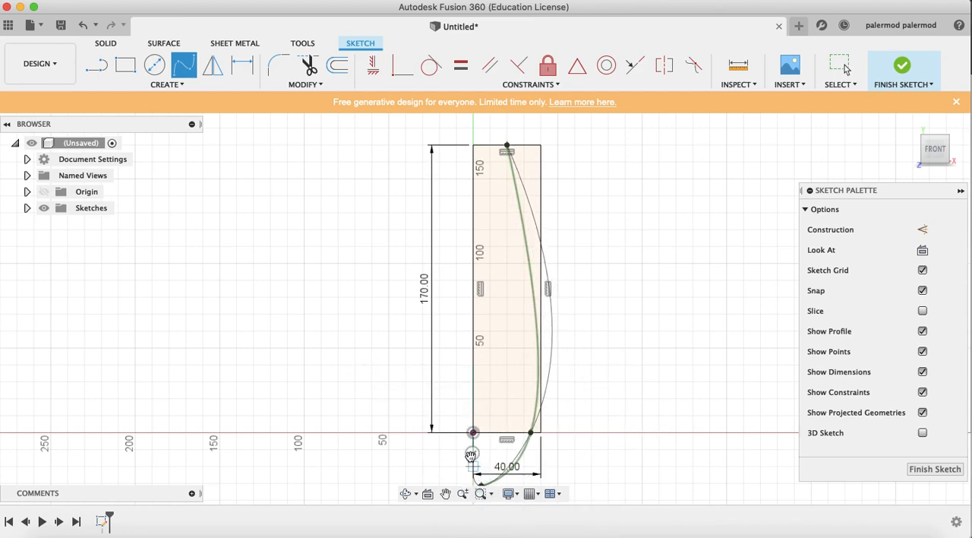
{"action": "left_click", "coordinate": [472, 455]}
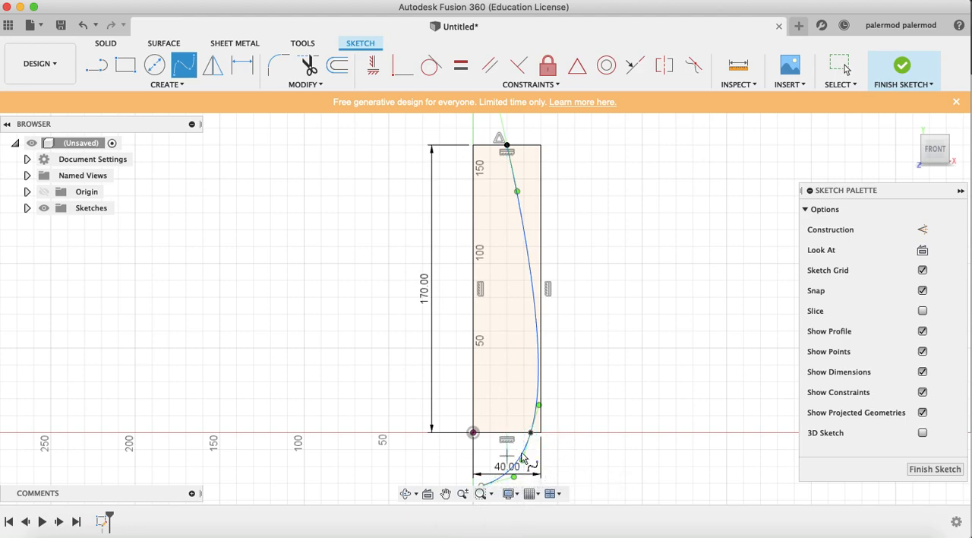
Trim off the part of the spline that extends below the rectangle's bottom edge
{"action": "left_click", "coordinate": [290, 86]}
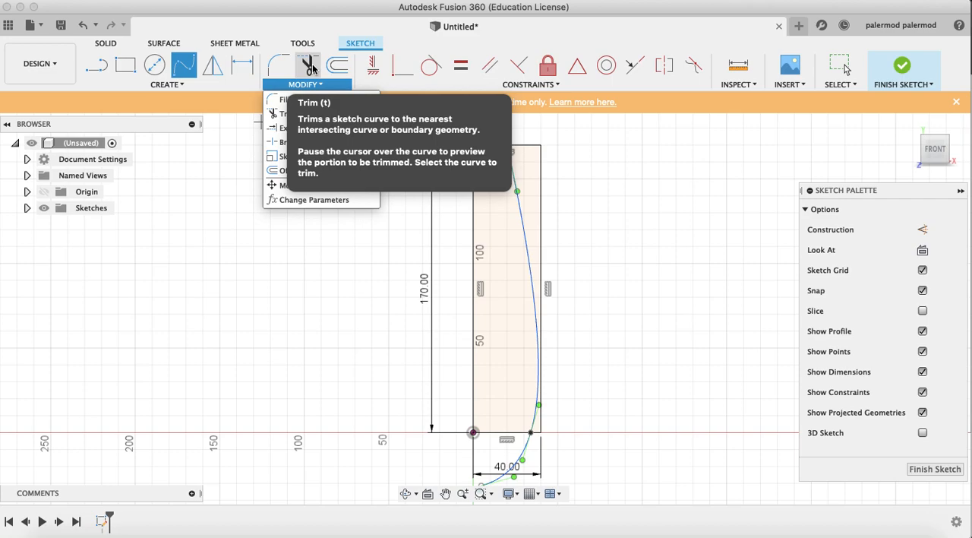
{"action": "left_click", "coordinate": [312, 66]}
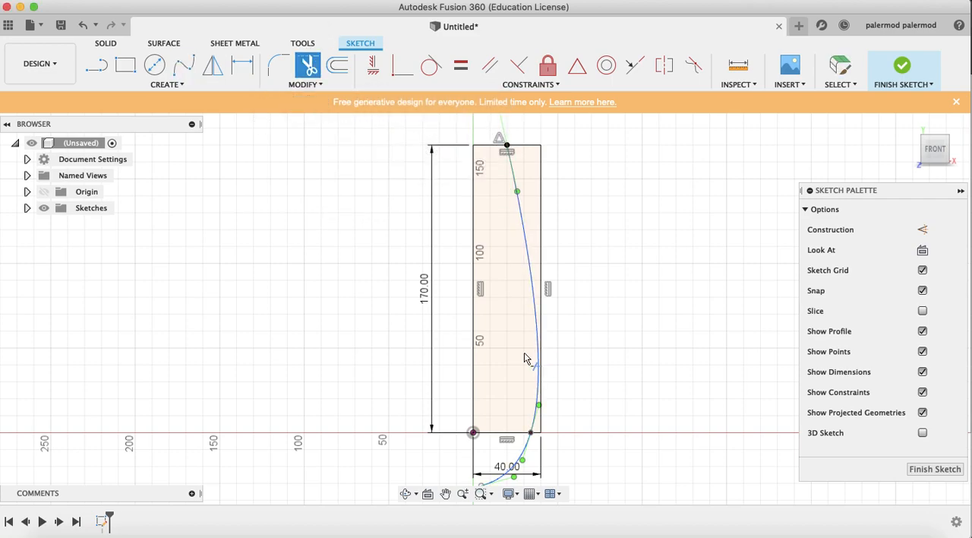
{"action": "left_click", "coordinate": [524, 456]}
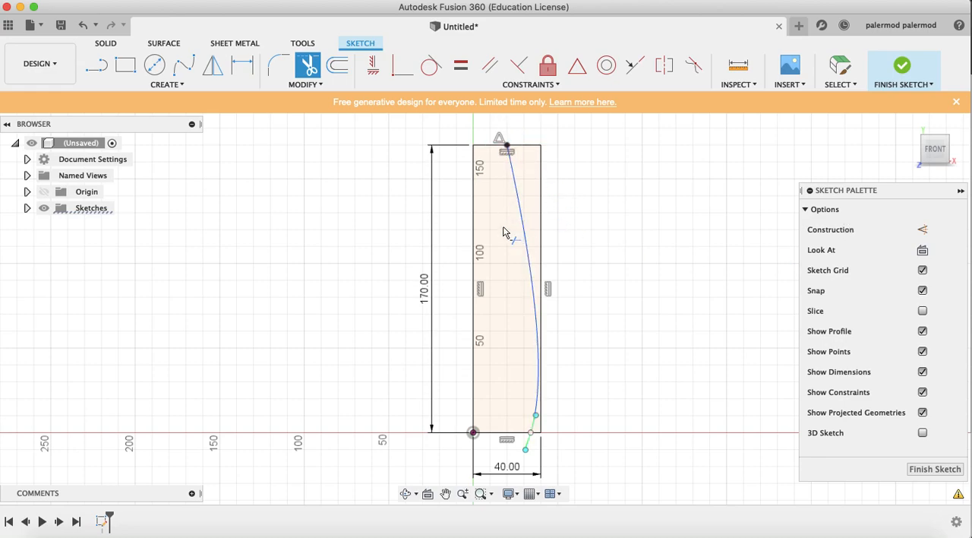
Draw a vertical construction line from the top edge's midpoint down to the bottom edge's midpoint
{"action": "left_click", "coordinate": [96, 65]}
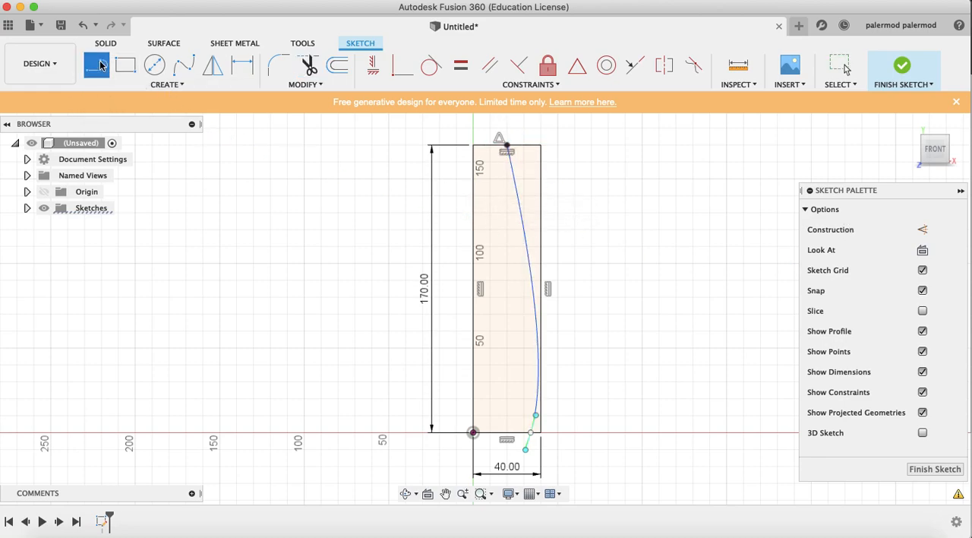
{"action": "left_click", "coordinate": [923, 230]}
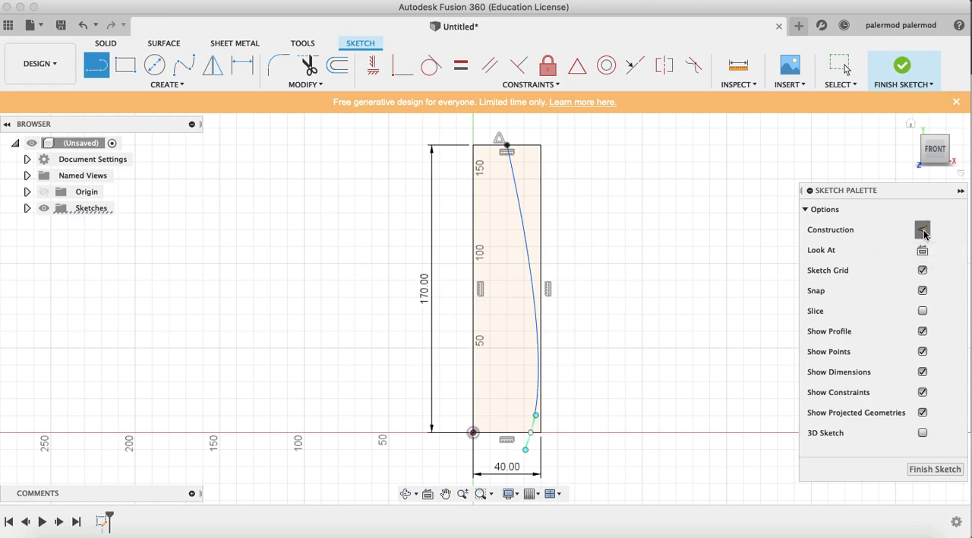
{"action": "left_click", "coordinate": [507, 145]}
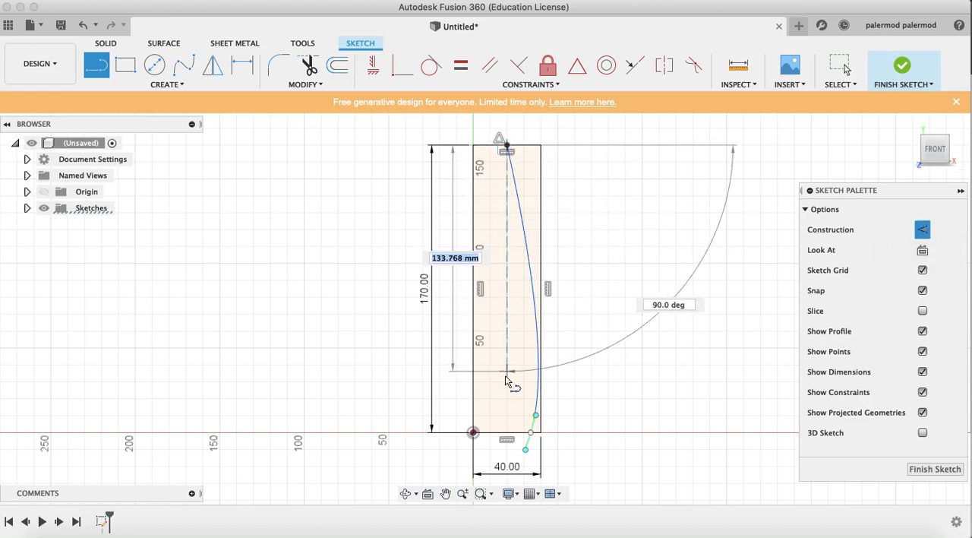
{"action": "double_click", "coordinate": [507, 431]}
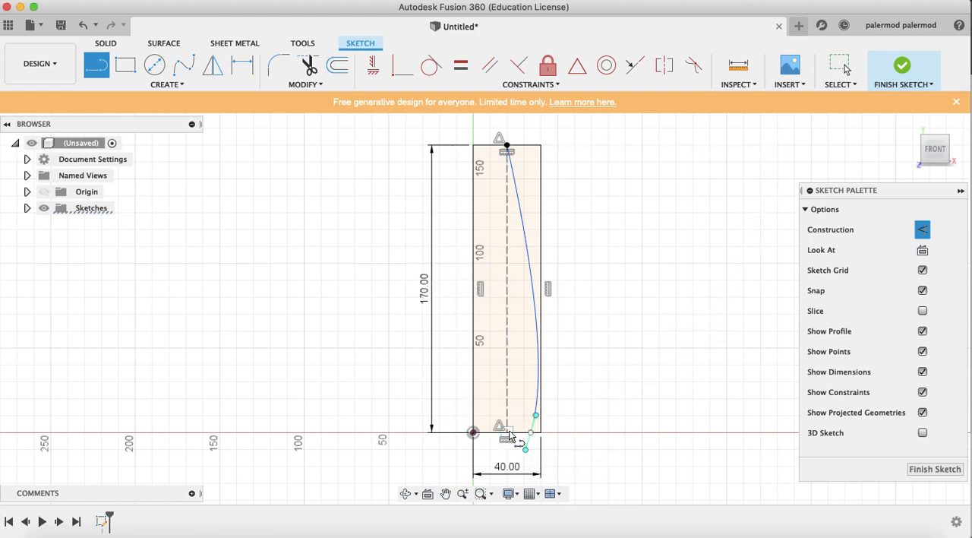
Mirror the spline across the vertical construction centerline
{"action": "left_click", "coordinate": [183, 83]}
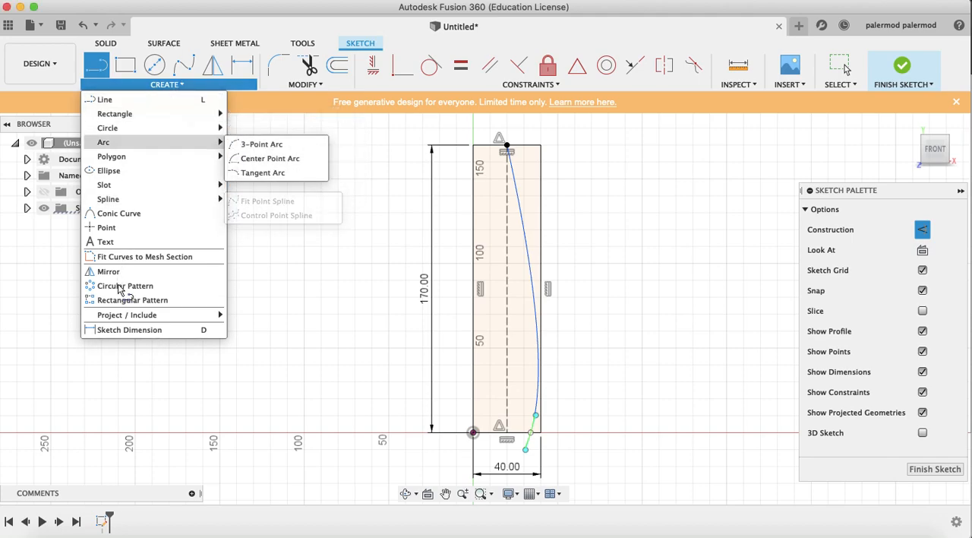
{"action": "left_click", "coordinate": [109, 272]}
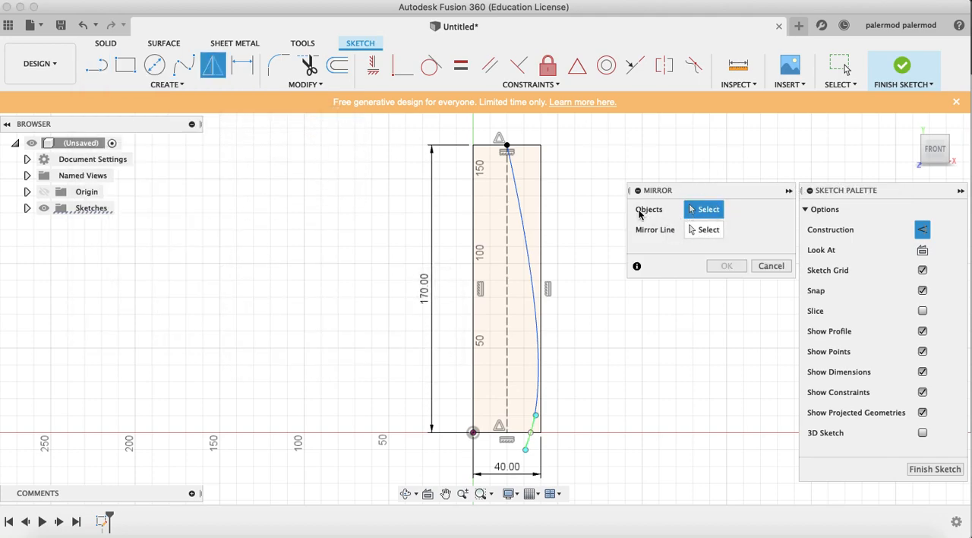
{"action": "left_click", "coordinate": [523, 220]}
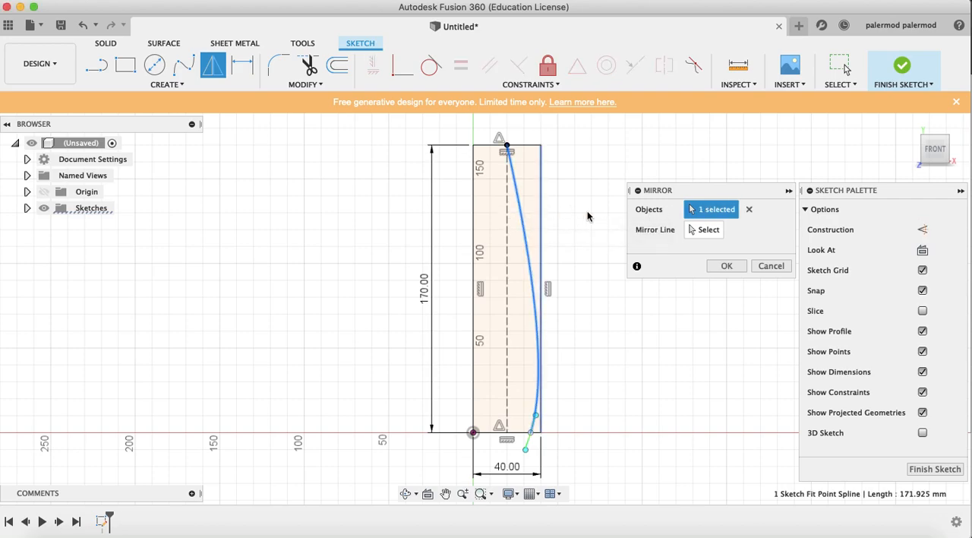
{"action": "left_click", "coordinate": [704, 231]}
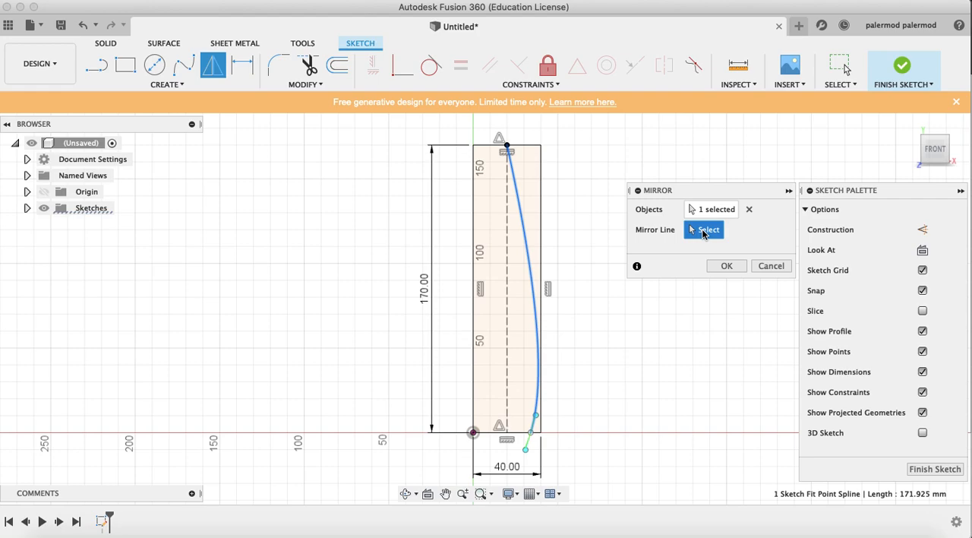
{"action": "left_click", "coordinate": [508, 229]}
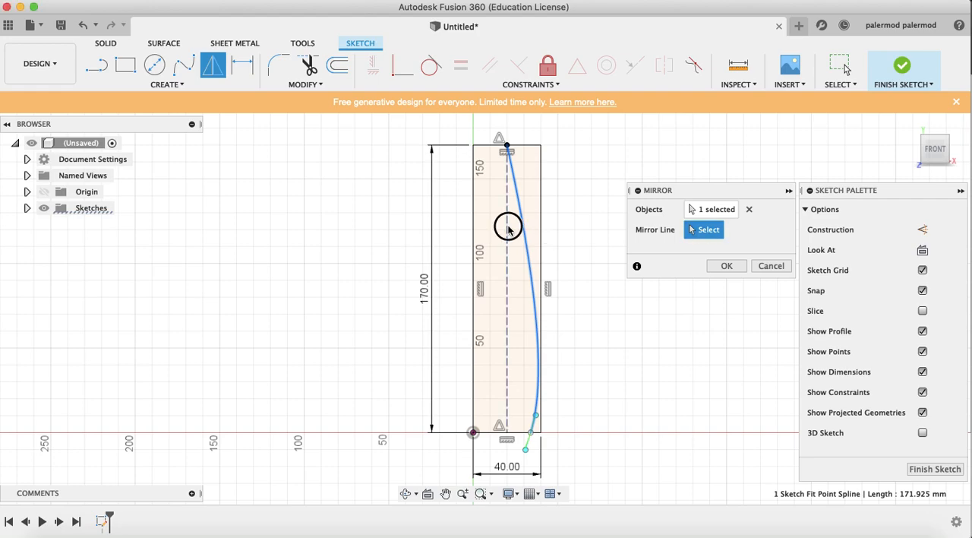
{"action": "left_click", "coordinate": [726, 265]}
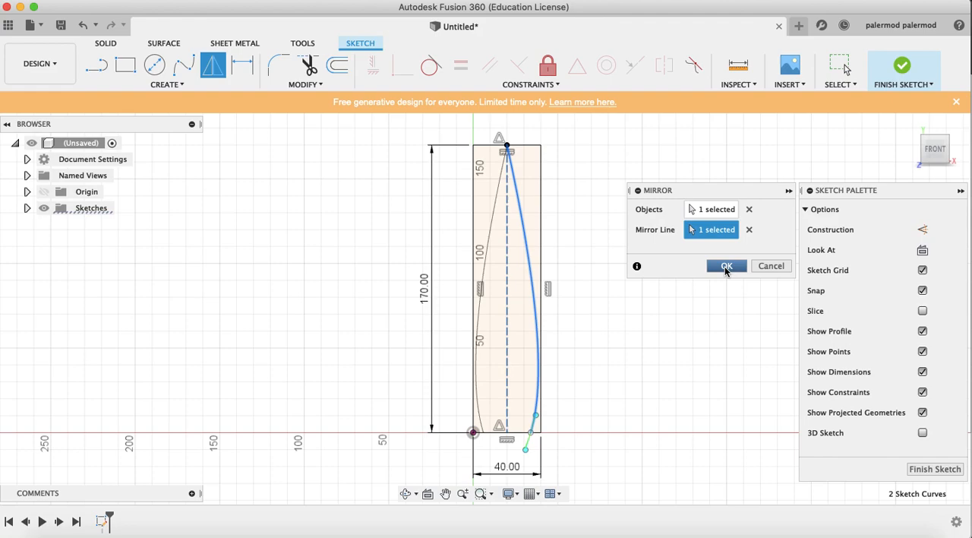
{"action": "left_click", "coordinate": [725, 267]}
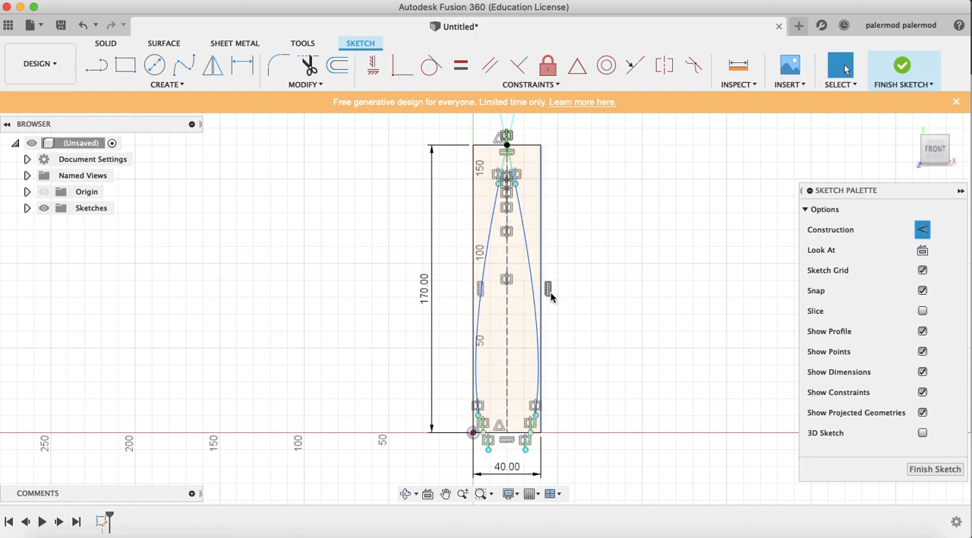
Trim away the rectangle's top edge and both vertical sides around the two splines
{"action": "left_click", "coordinate": [310, 68]}
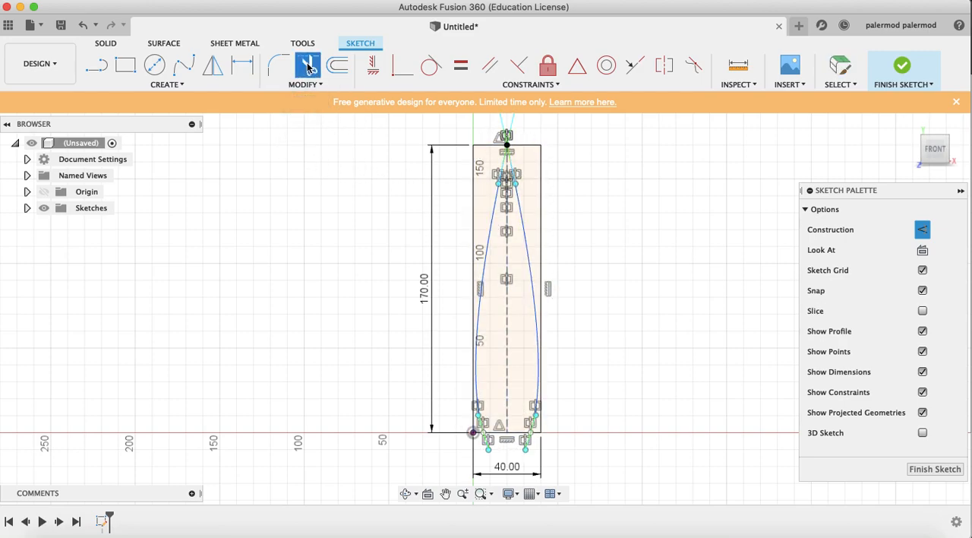
{"action": "left_click", "coordinate": [480, 146]}
{"action": "left_click", "coordinate": [526, 145]}
{"action": "left_click", "coordinate": [540, 165]}
{"action": "left_click", "coordinate": [474, 246]}
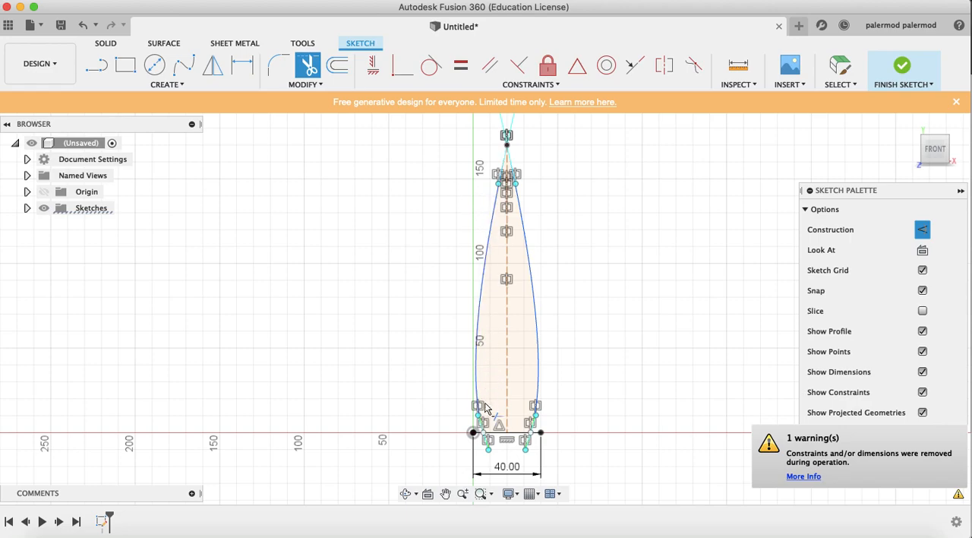
Trim the two ends of the bottom edge that stick out beyond the splines
{"action": "scroll", "coordinate": [483, 437], "scroll_direction": "up", "scroll_amount": 5}
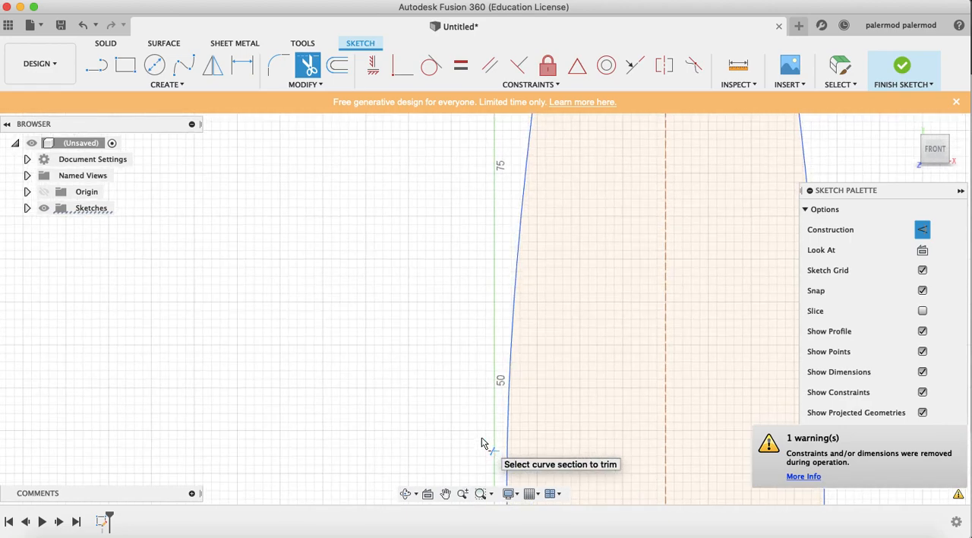
{"action": "scroll", "coordinate": [481, 437], "scroll_direction": "down", "scroll_amount": 5}
{"action": "scroll", "coordinate": [482, 437], "scroll_direction": "right", "scroll_amount": 3}
{"action": "scroll", "coordinate": [482, 437], "scroll_direction": "down", "scroll_amount": 5}
{"action": "scroll", "coordinate": [482, 437], "scroll_direction": "right", "scroll_amount": 2}
{"action": "scroll", "coordinate": [482, 437], "scroll_direction": "down", "scroll_amount": 4}
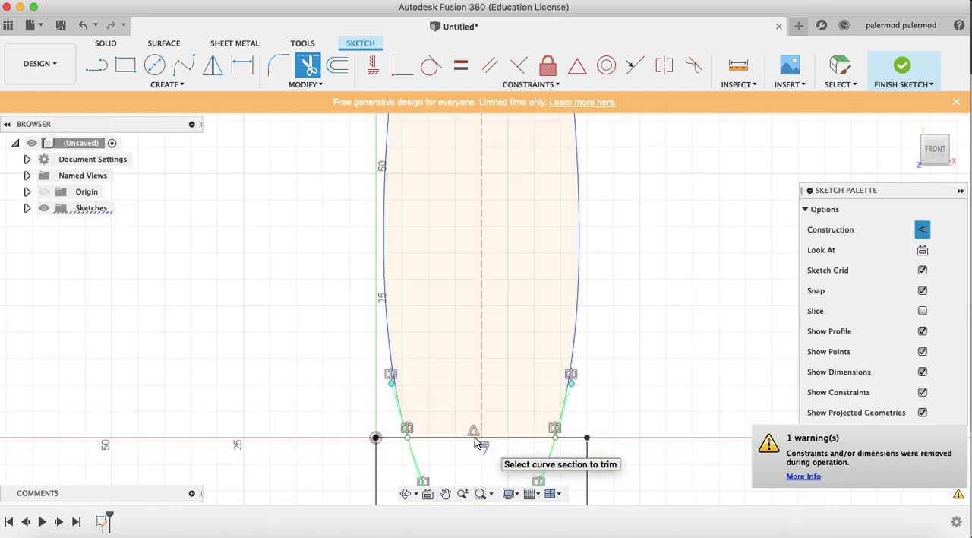
{"action": "left_click", "coordinate": [392, 438]}
{"action": "left_click", "coordinate": [575, 444]}
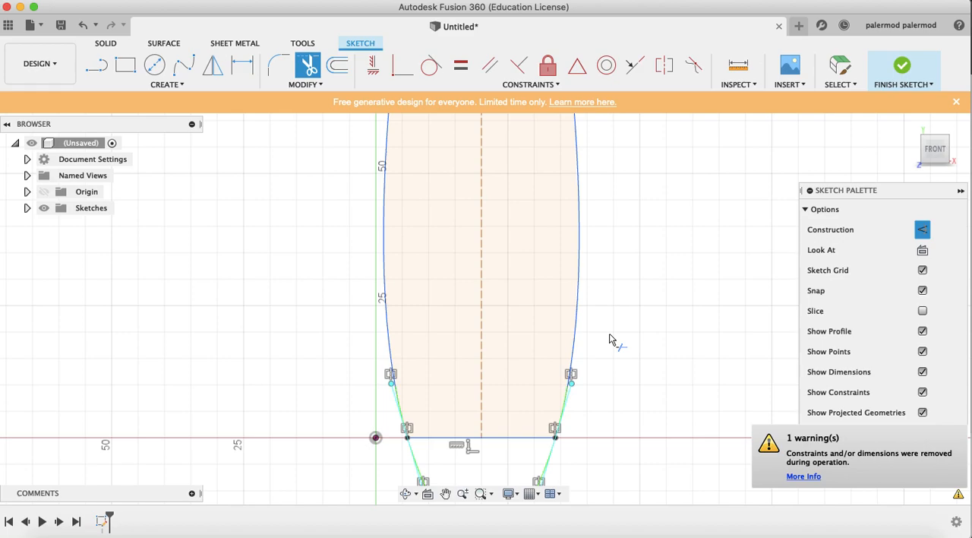
{"action": "scroll", "coordinate": [607, 340], "scroll_direction": "down", "scroll_amount": 4}
{"action": "scroll", "coordinate": [608, 341], "scroll_direction": "down", "scroll_amount": 5}
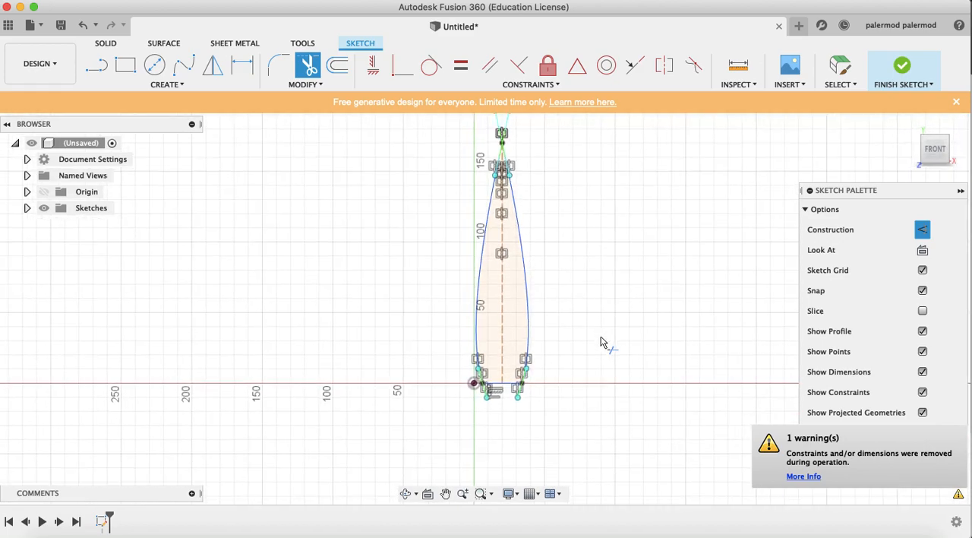
{"action": "scroll", "coordinate": [601, 342], "scroll_direction": "up", "scroll_amount": 2}
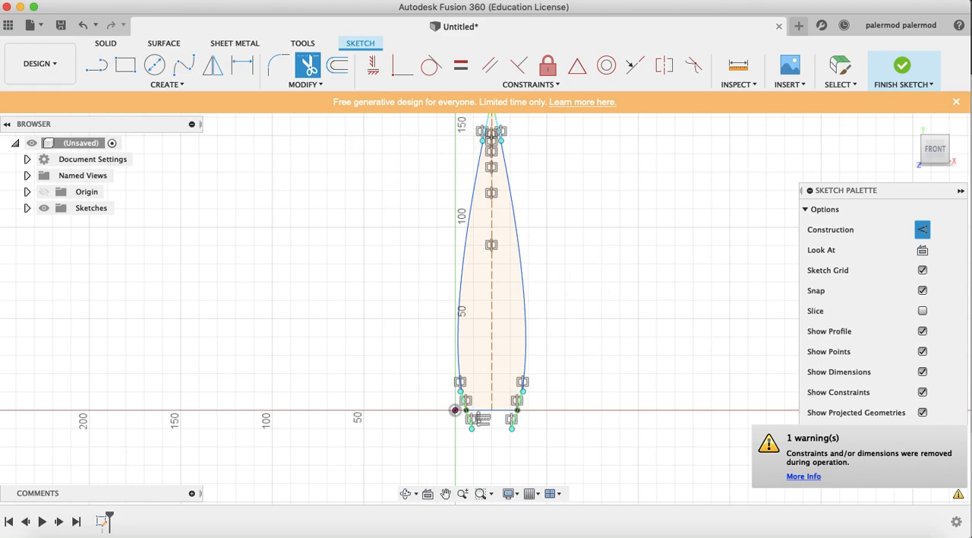
Extrude the closed blade profile 2 mm to one side as a new body
{"action": "key", "text": "Escape"}
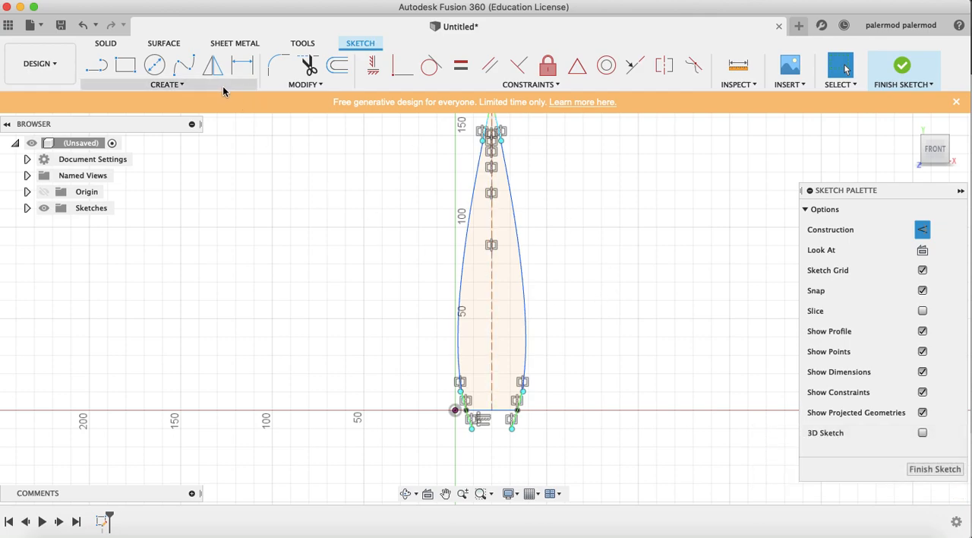
{"action": "key", "text": "e"}
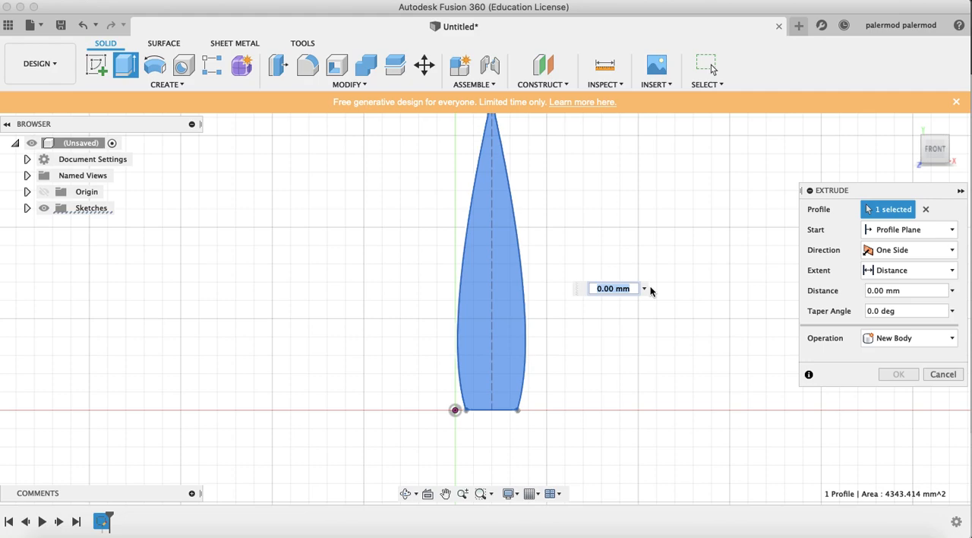
{"action": "type", "text": "2"}
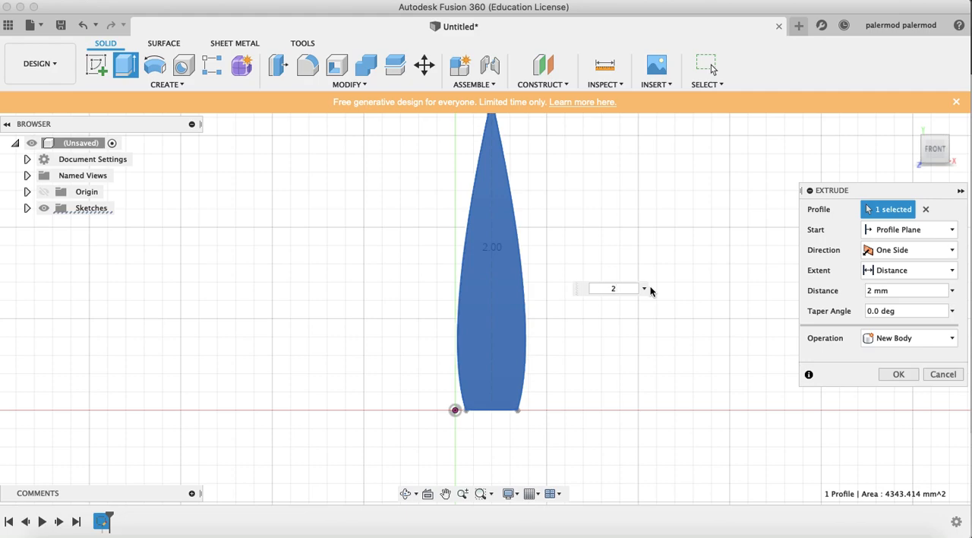
{"action": "key", "text": "Return"}
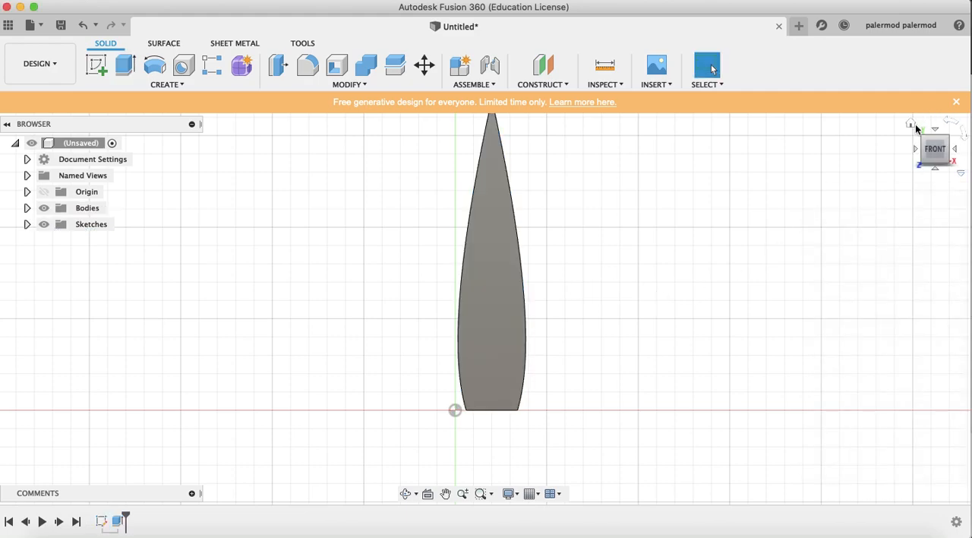
Start creating a drawing from the extruded blade design
{"action": "left_click", "coordinate": [911, 125]}
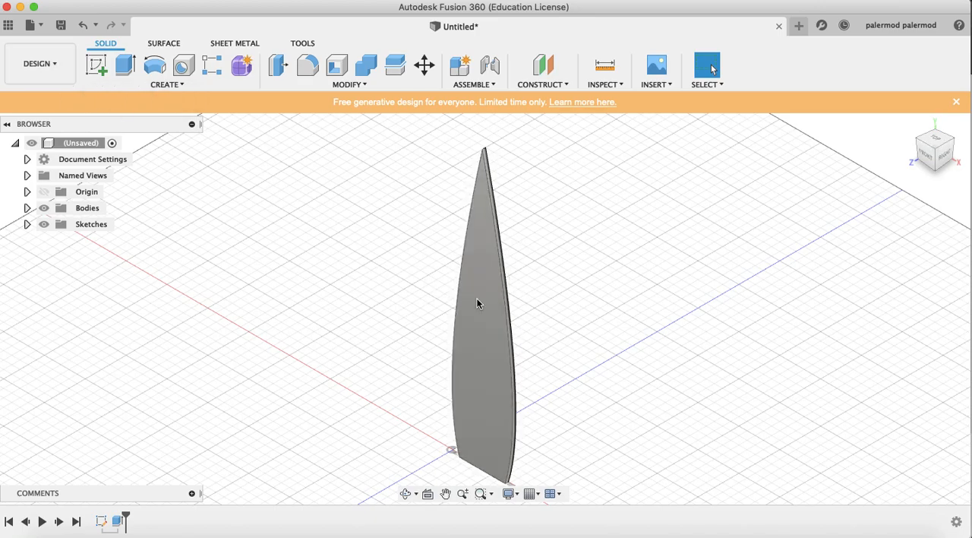
{"action": "left_click", "coordinate": [56, 69]}
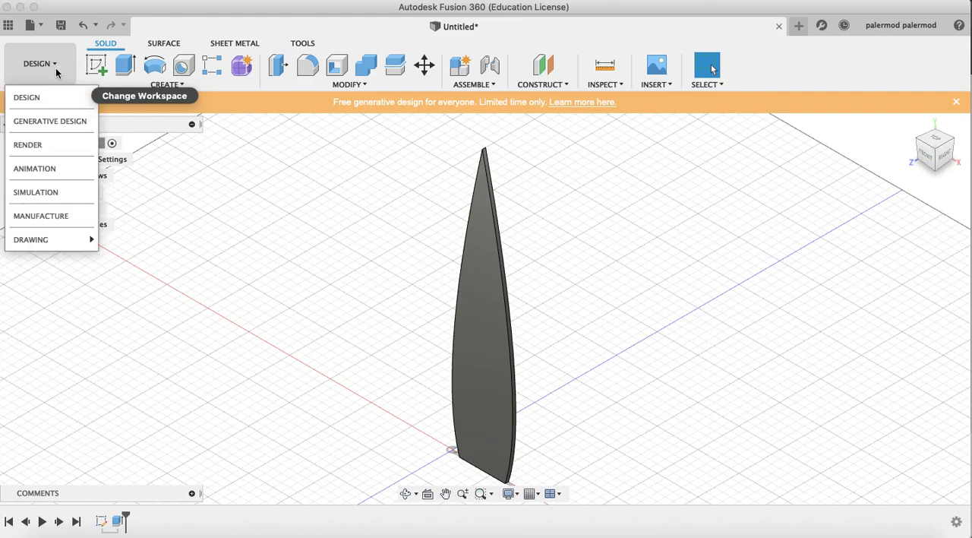
{"action": "mouse_move", "coordinate": [47, 249]}
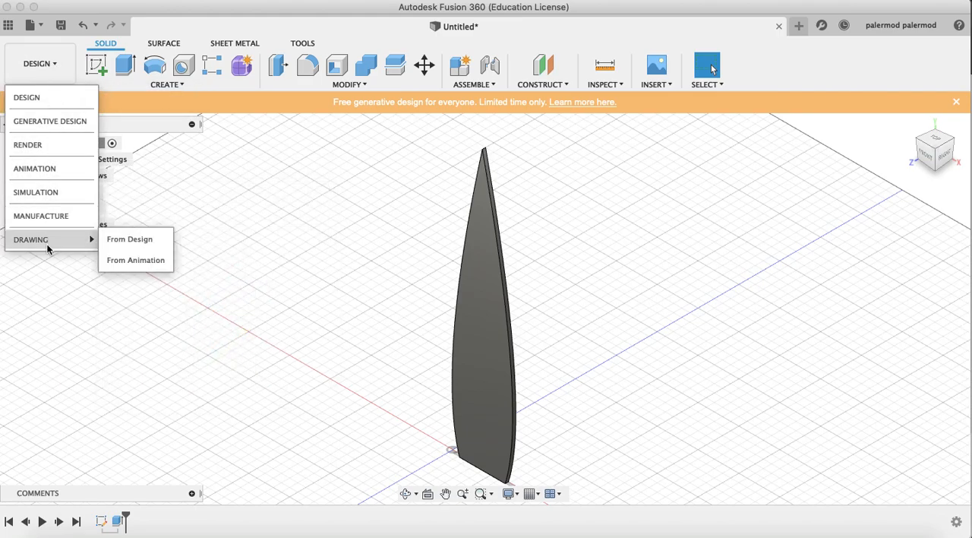
{"action": "left_click", "coordinate": [128, 242]}
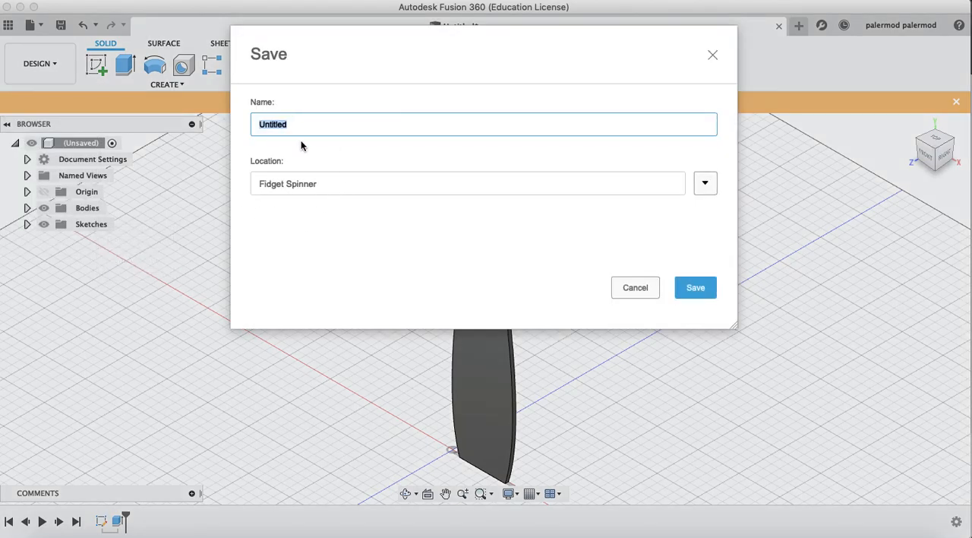
Save the design as "Test Blade 2" in the Windmill project
{"action": "left_click", "coordinate": [705, 185]}
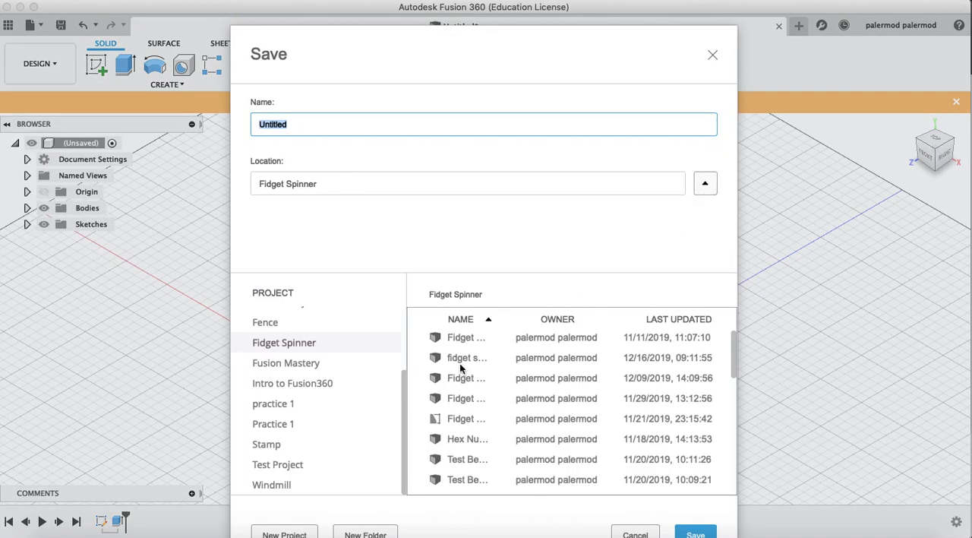
{"action": "left_click", "coordinate": [278, 487]}
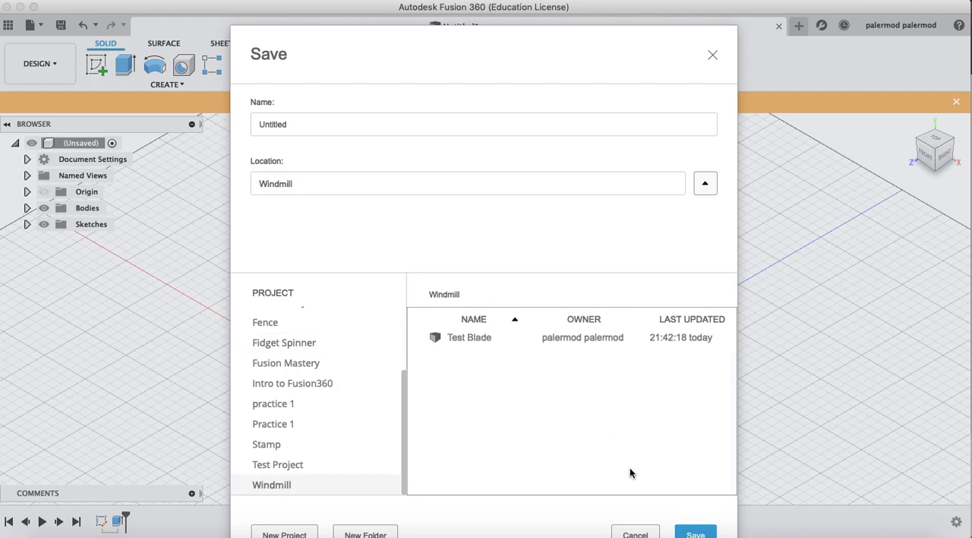
{"action": "left_click_drag", "start_coordinate": [300, 124], "coordinate": [150, 124]}
{"action": "type", "text": "Test Bla"}
{"action": "type", "text": "de 1"}
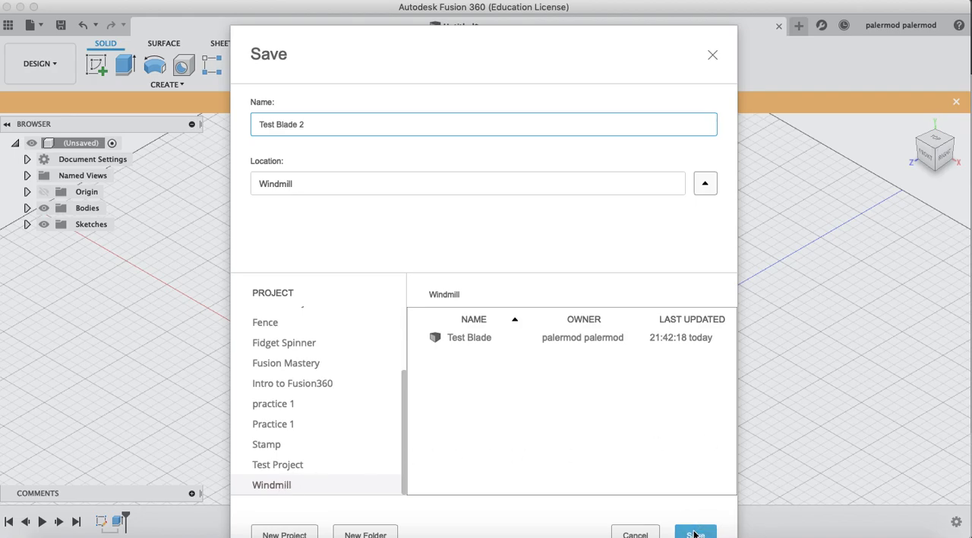
{"action": "left_click", "coordinate": [694, 534]}
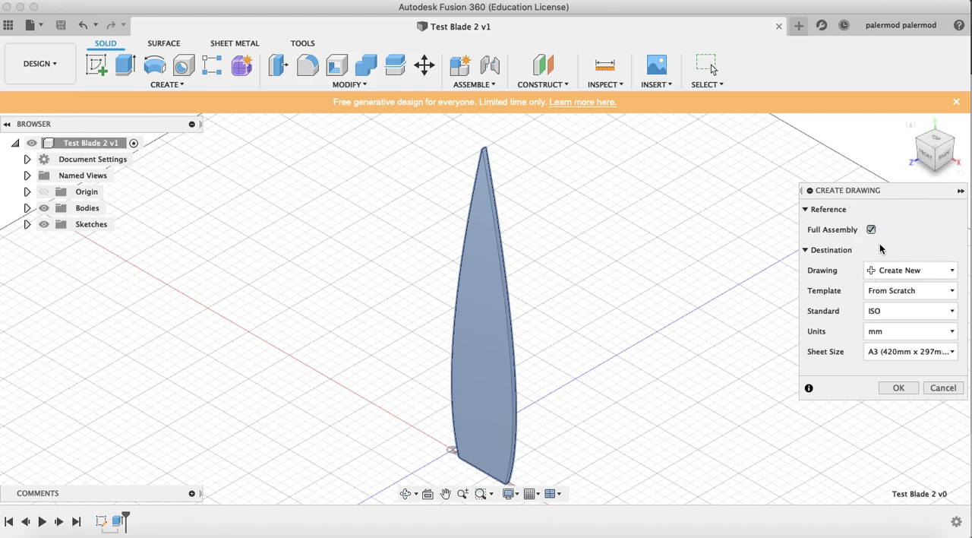
Create the new drawing of the full assembly on an A4 (210mm x 297mm) portrait sheet
{"action": "left_click", "coordinate": [890, 355]}
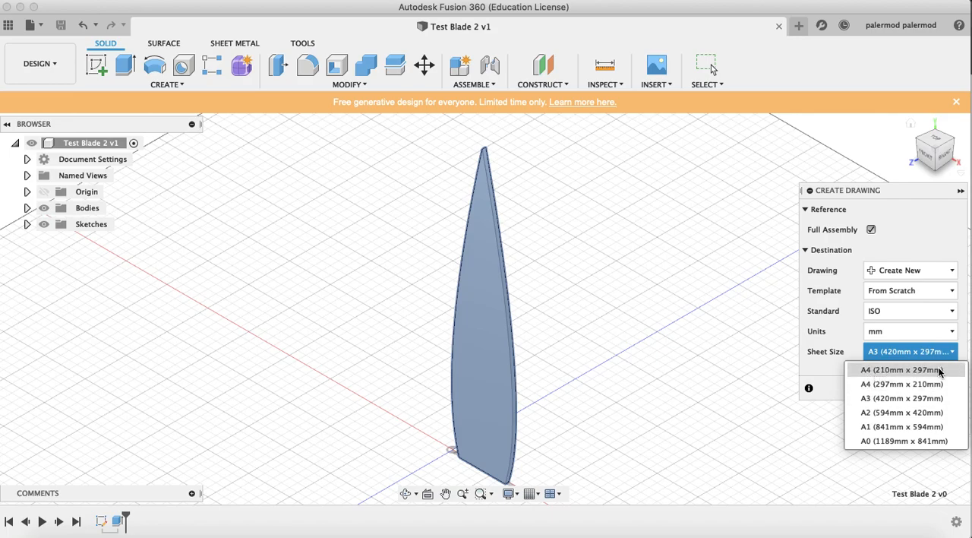
{"action": "left_click", "coordinate": [904, 370]}
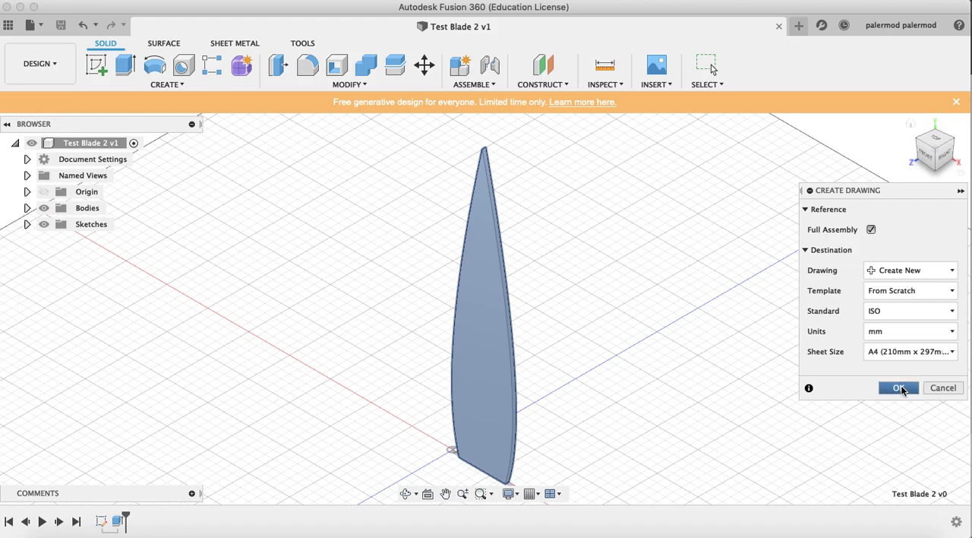
{"action": "left_click", "coordinate": [899, 387]}
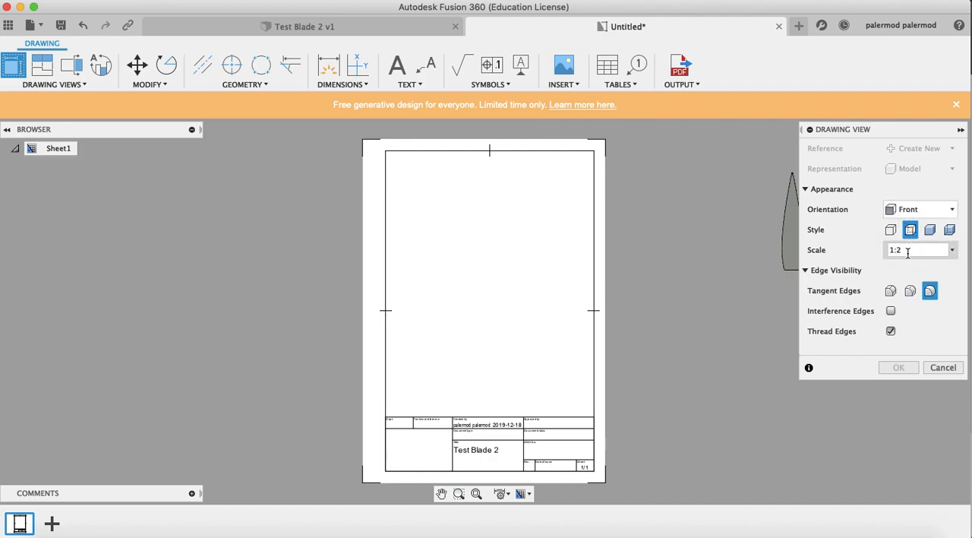
Place the blade's front base view at 1:1 scale in the upper left area of the sheet
{"action": "left_click", "coordinate": [953, 250]}
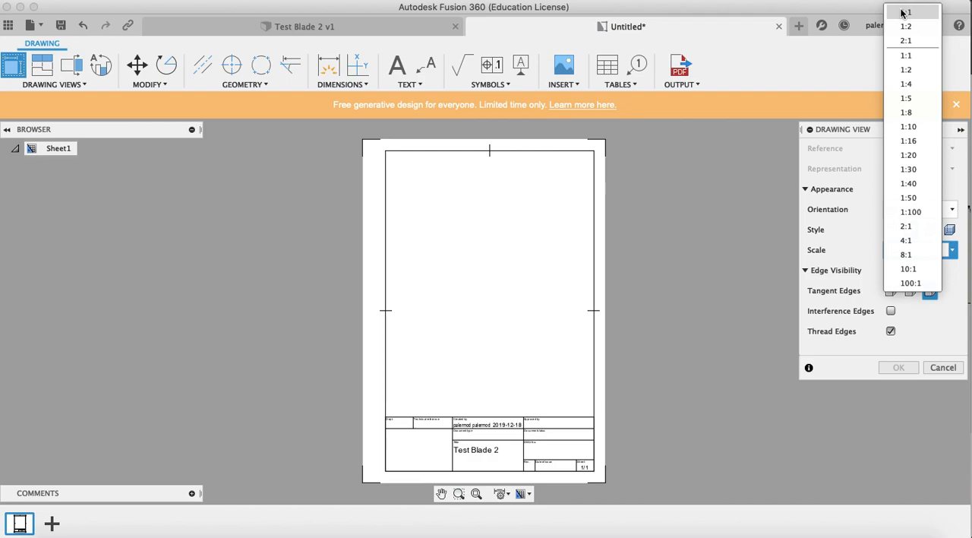
{"action": "left_click", "coordinate": [903, 12]}
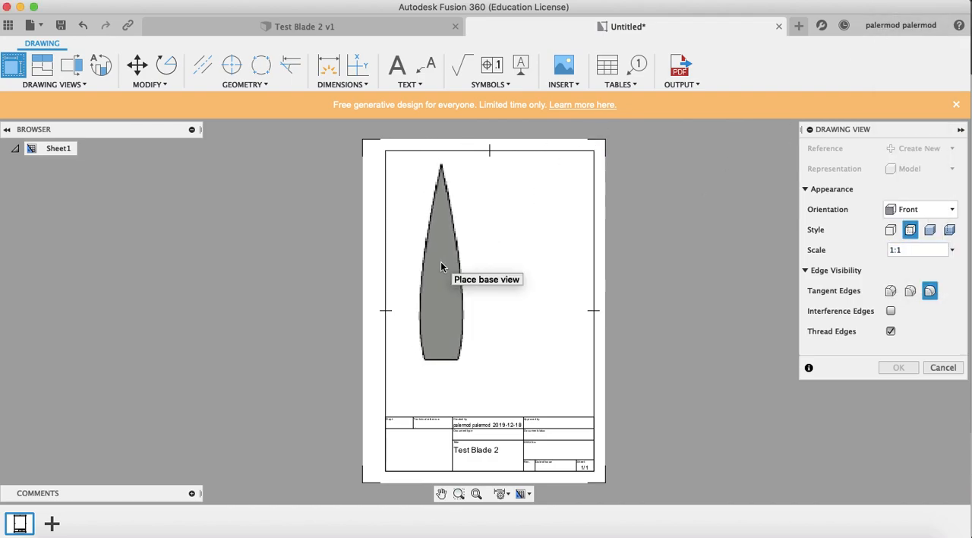
{"action": "left_click", "coordinate": [441, 265]}
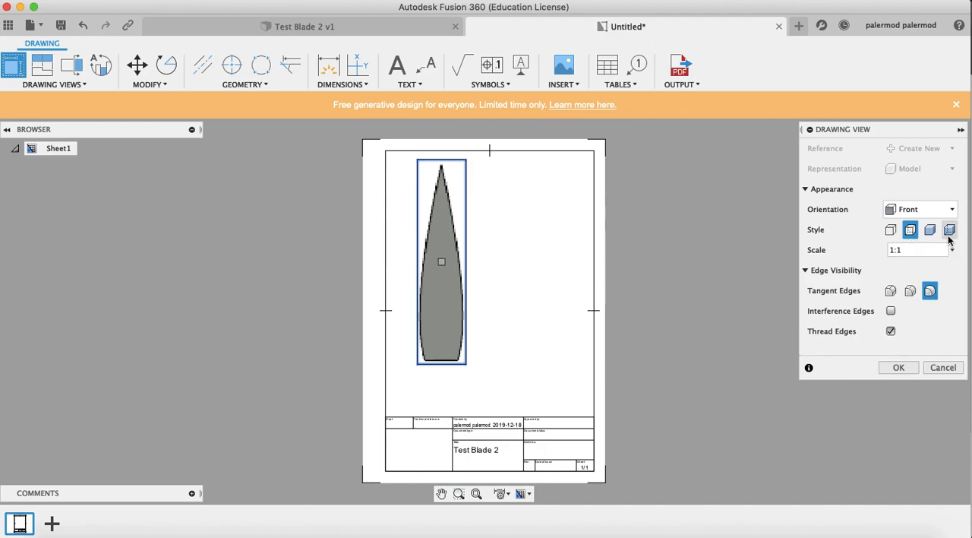
{"action": "left_click", "coordinate": [898, 367]}
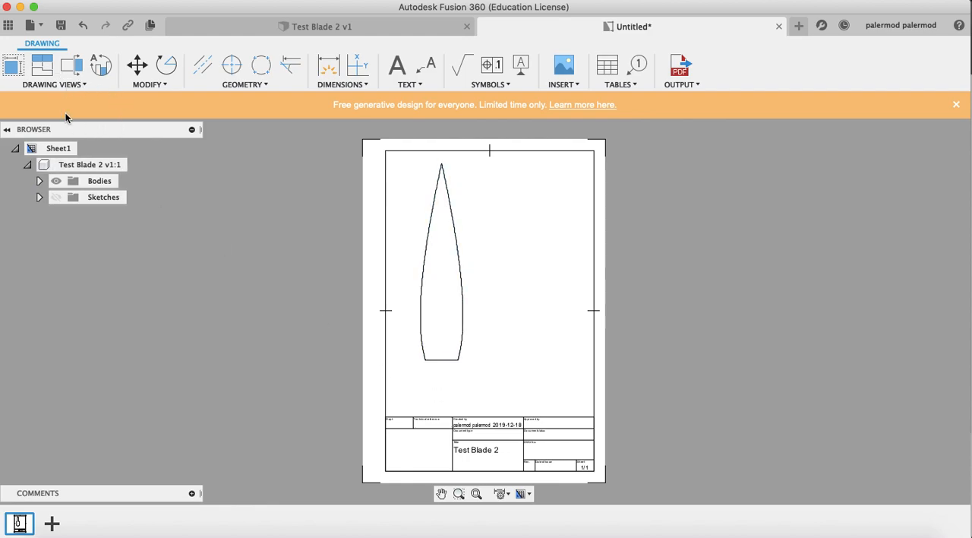
Project two views from the front view: an edge view directly below it and an isometric view diagonally down to its right
{"action": "left_click", "coordinate": [54, 84]}
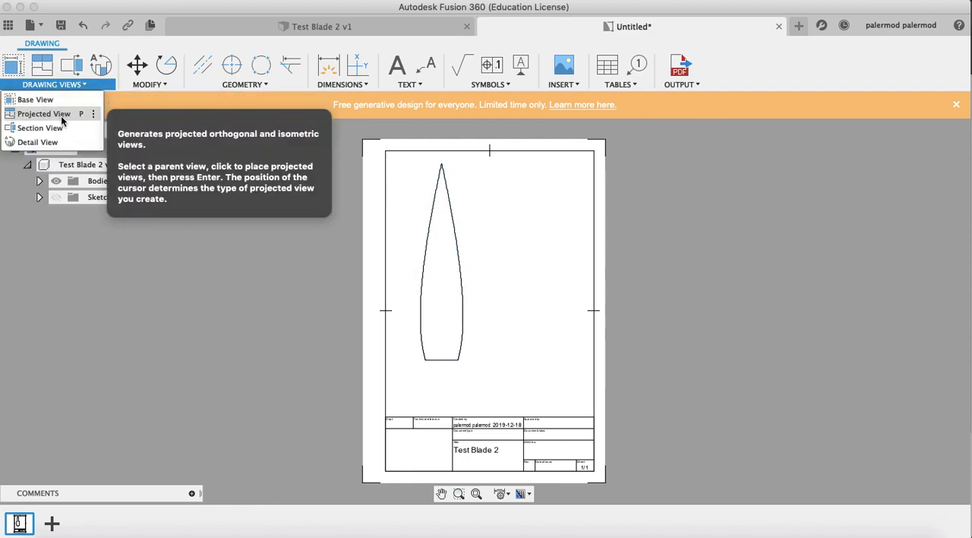
{"action": "left_click", "coordinate": [61, 115]}
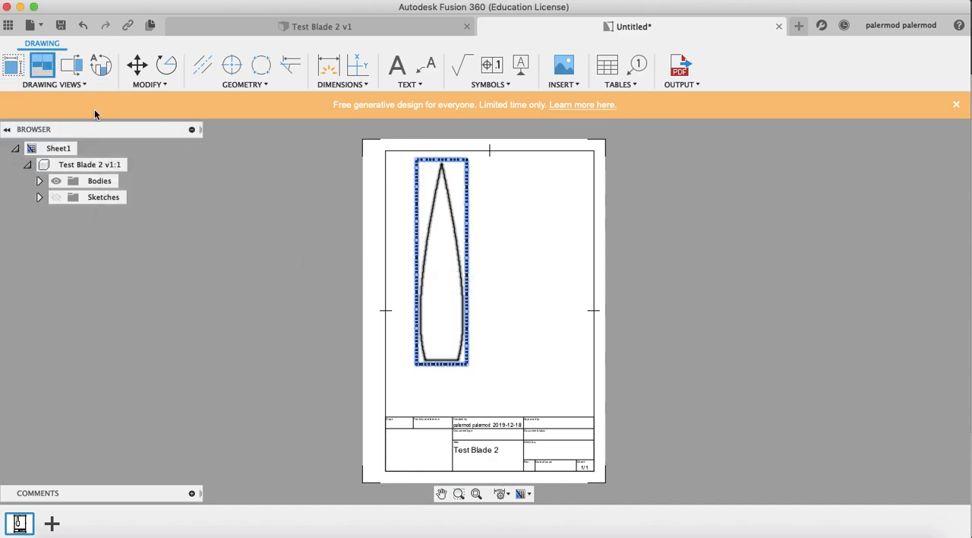
{"action": "left_click", "coordinate": [439, 225]}
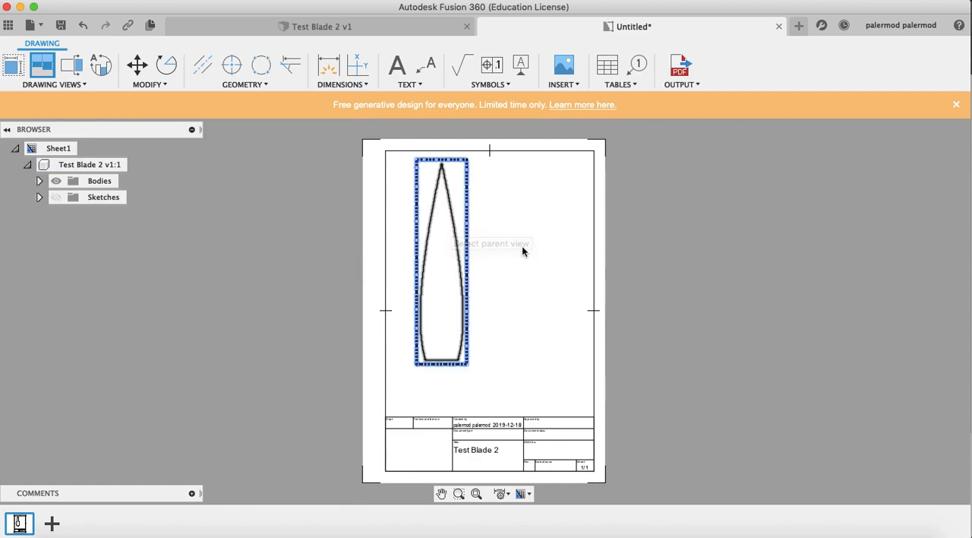
{"action": "left_click", "coordinate": [451, 261]}
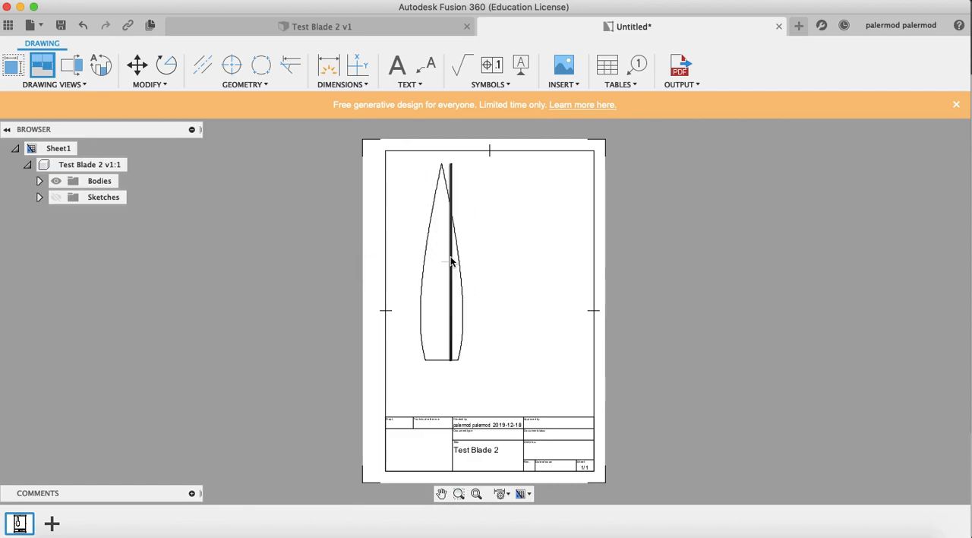
{"action": "left_click", "coordinate": [443, 396]}
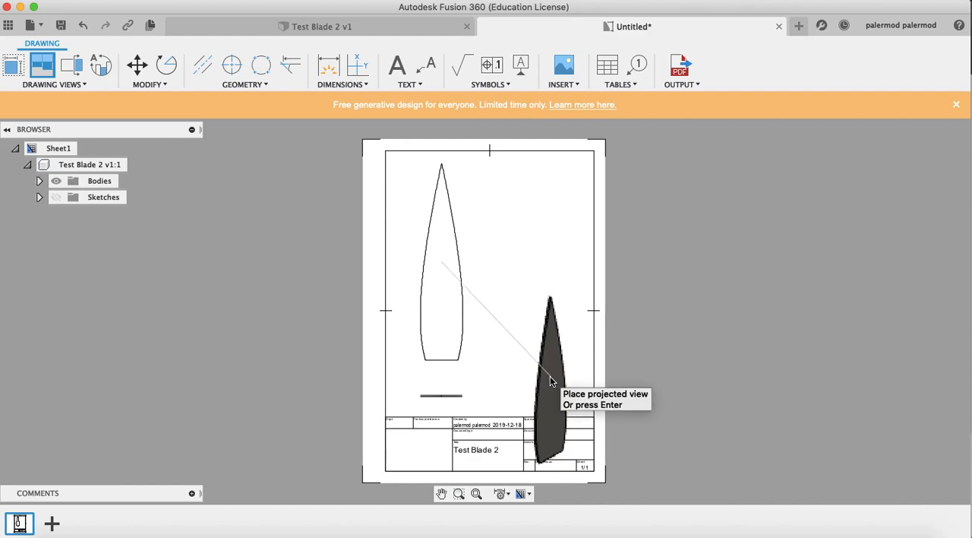
{"action": "left_click", "coordinate": [550, 376]}
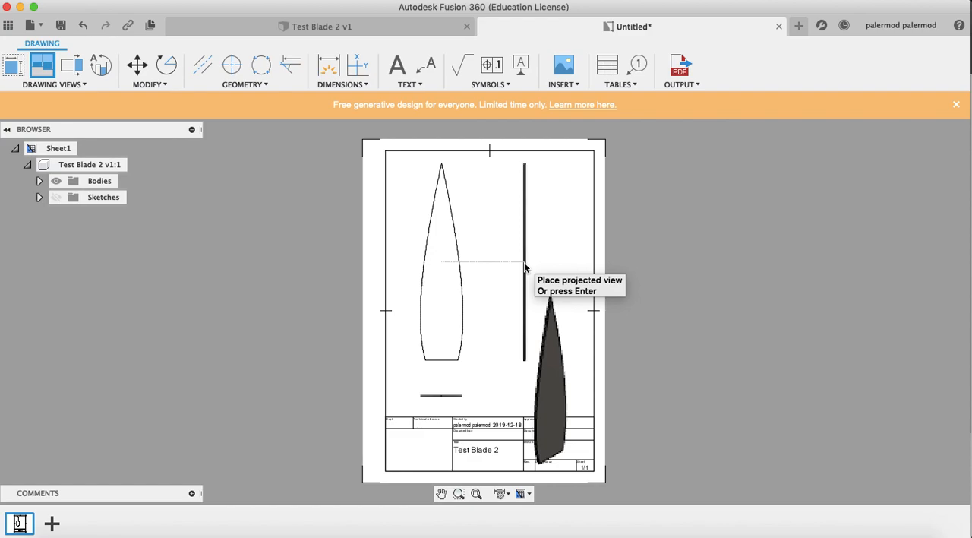
{"action": "key", "text": "Return"}
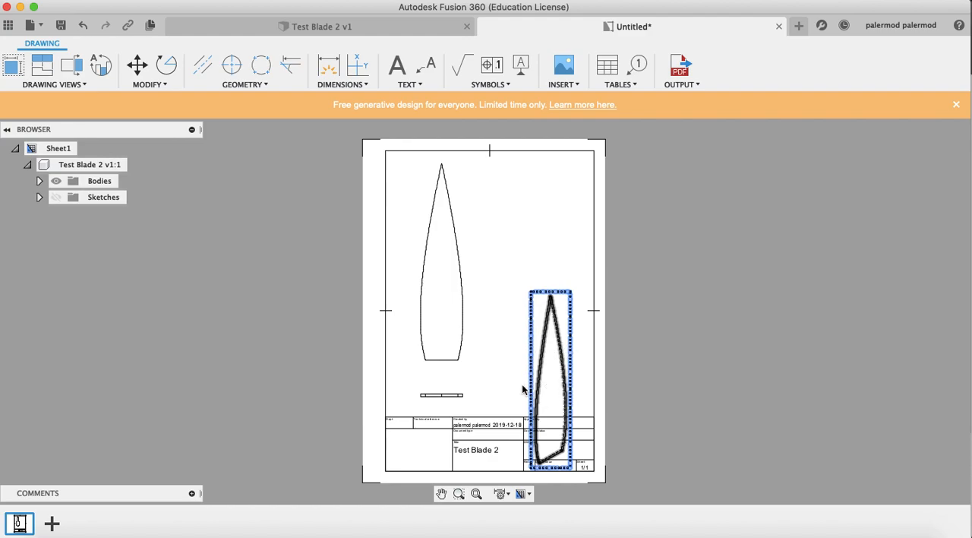
Change the isometric view's style to Shaded
{"action": "double_click", "coordinate": [553, 353]}
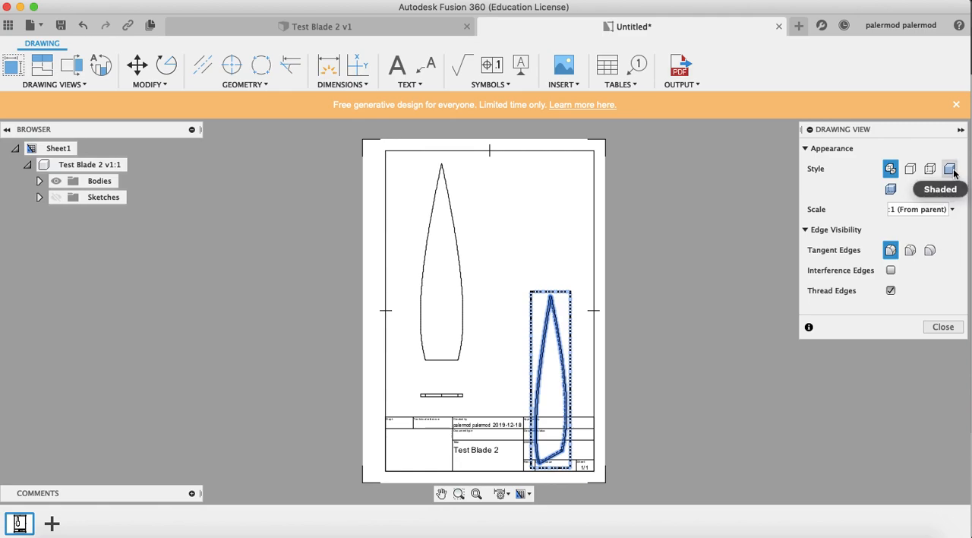
{"action": "left_click", "coordinate": [954, 173]}
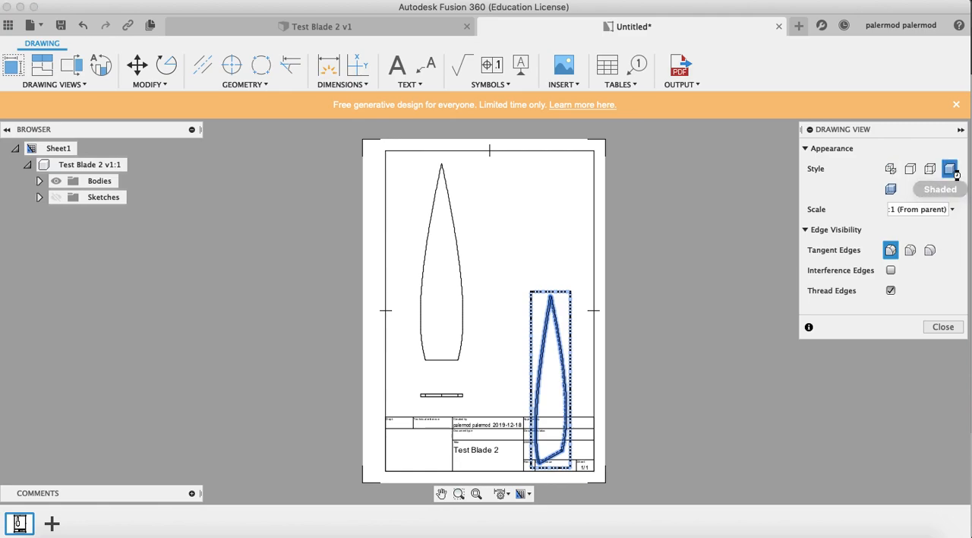
{"action": "left_click", "coordinate": [943, 327]}
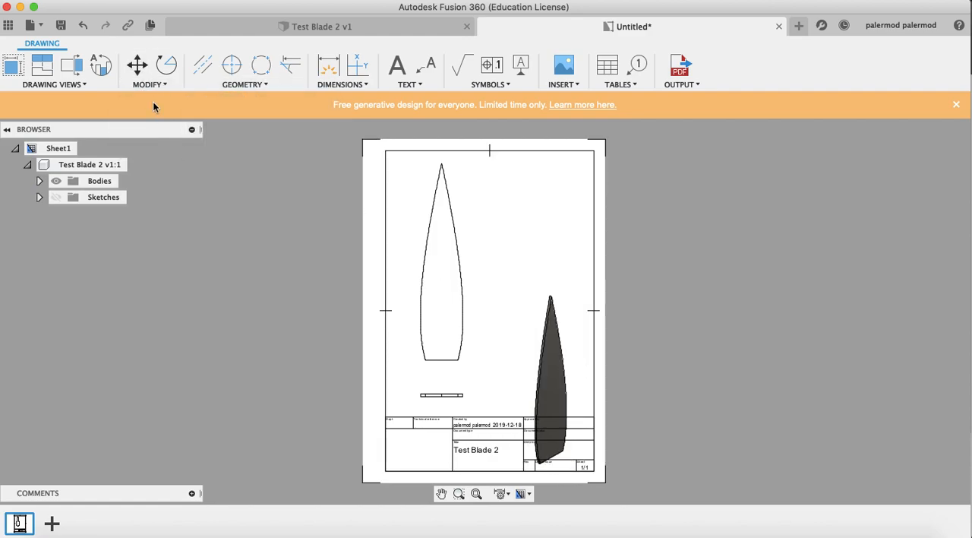
Move the isometric view straight up with Point to Point, bringing its tip about level with the front view's tip
{"action": "left_click", "coordinate": [137, 68]}
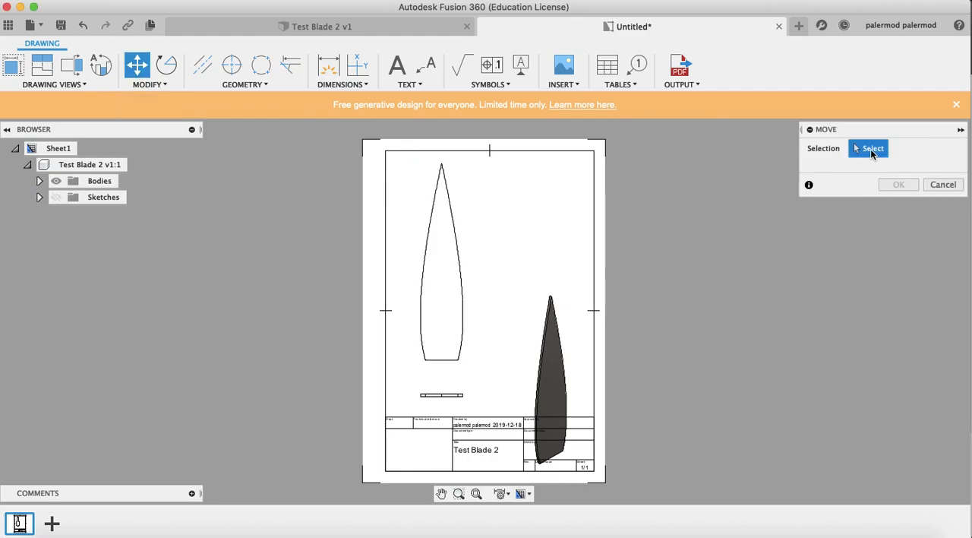
{"action": "left_click", "coordinate": [548, 375]}
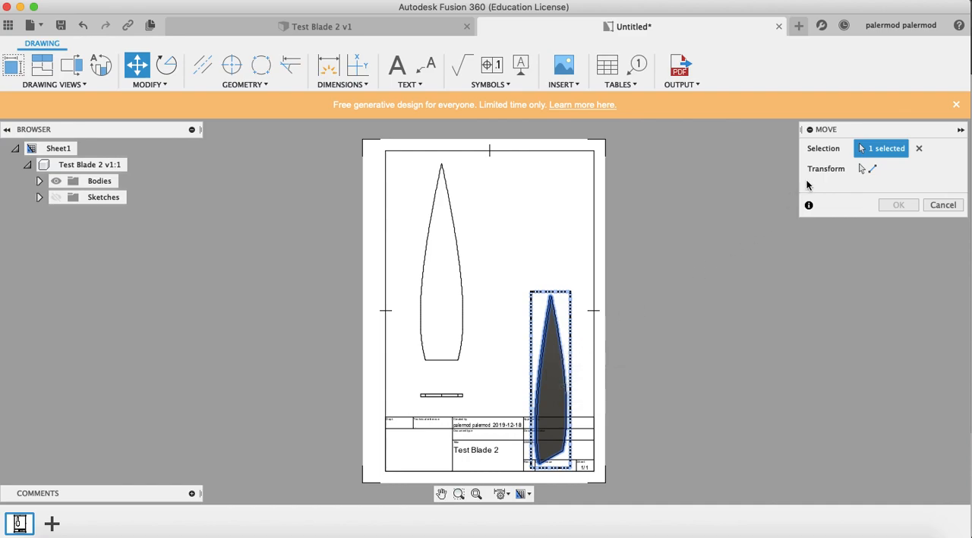
{"action": "left_click", "coordinate": [872, 169]}
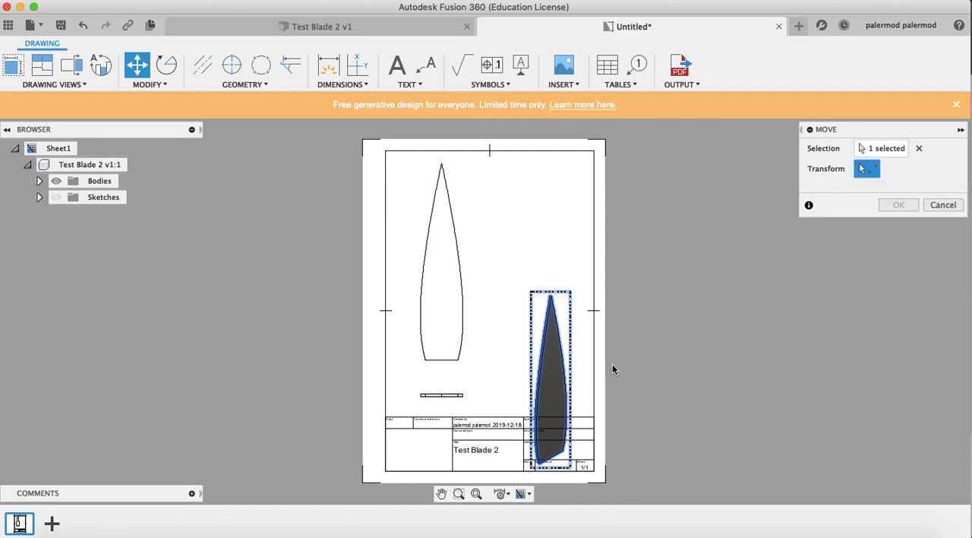
{"action": "left_click", "coordinate": [551, 296]}
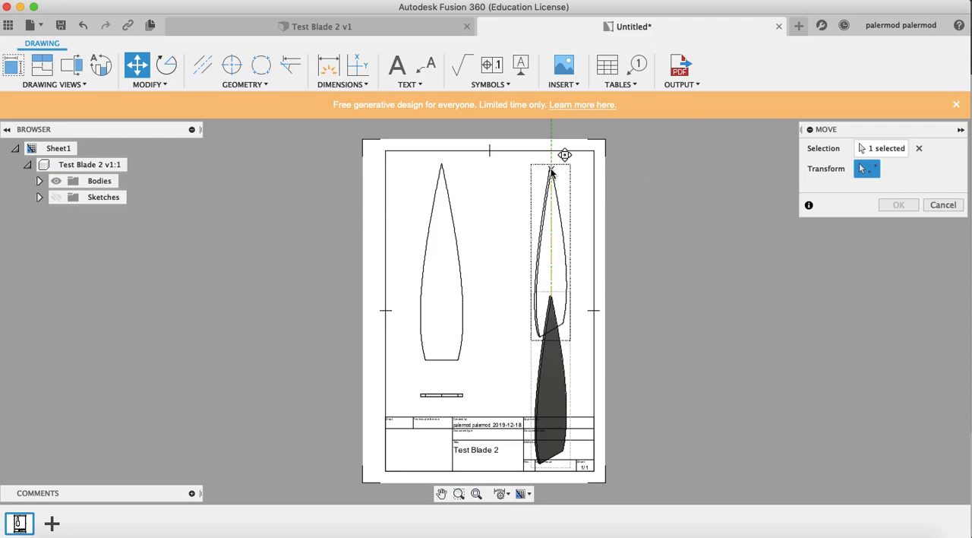
{"action": "left_click", "coordinate": [552, 168]}
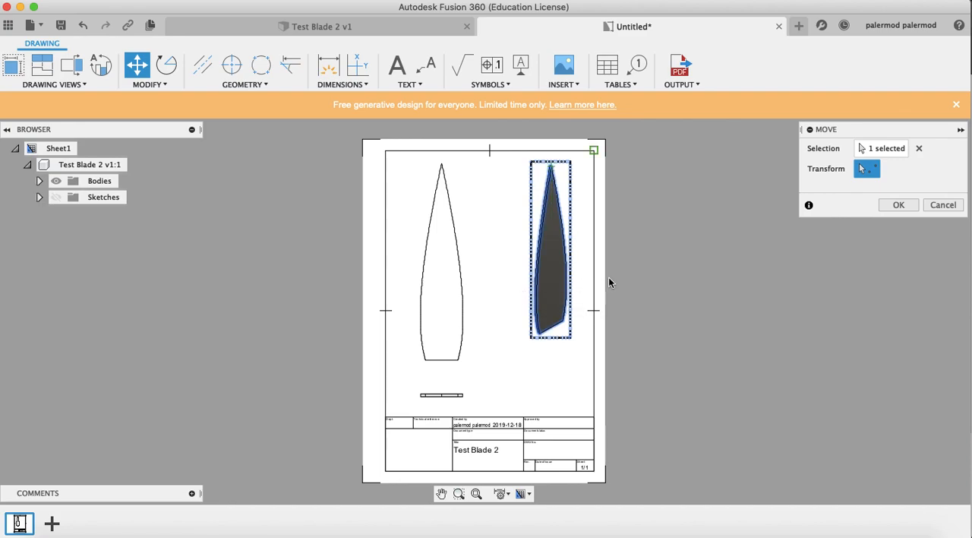
{"action": "left_click", "coordinate": [898, 203]}
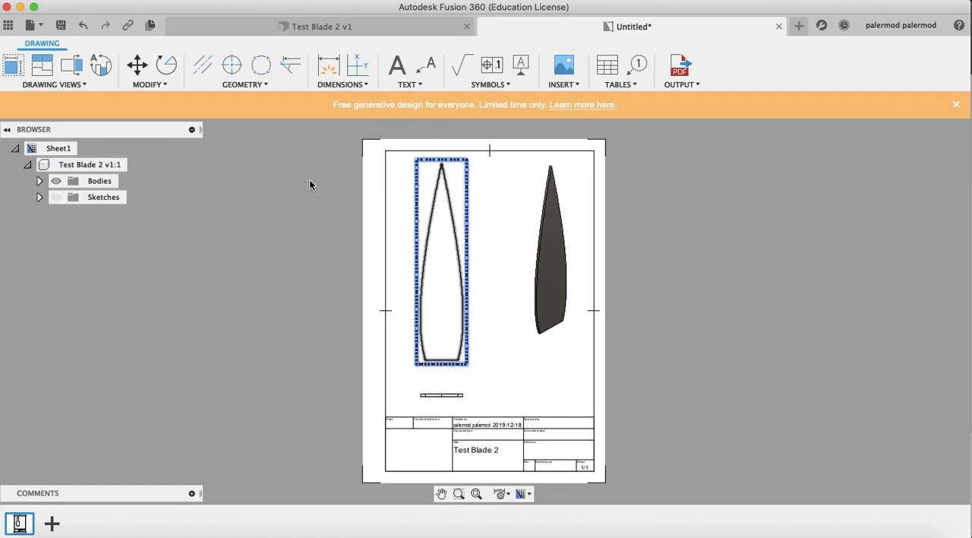
Dimension the front view's overall vertical length from the blade tip to the base corner, placing it between the front and isometric views
{"action": "left_click", "coordinate": [341, 85]}
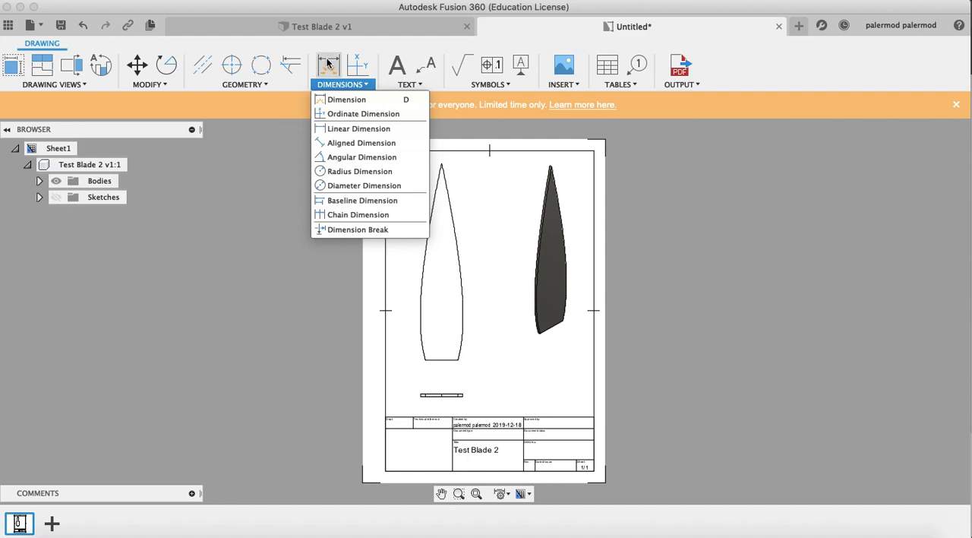
{"action": "left_click", "coordinate": [328, 67]}
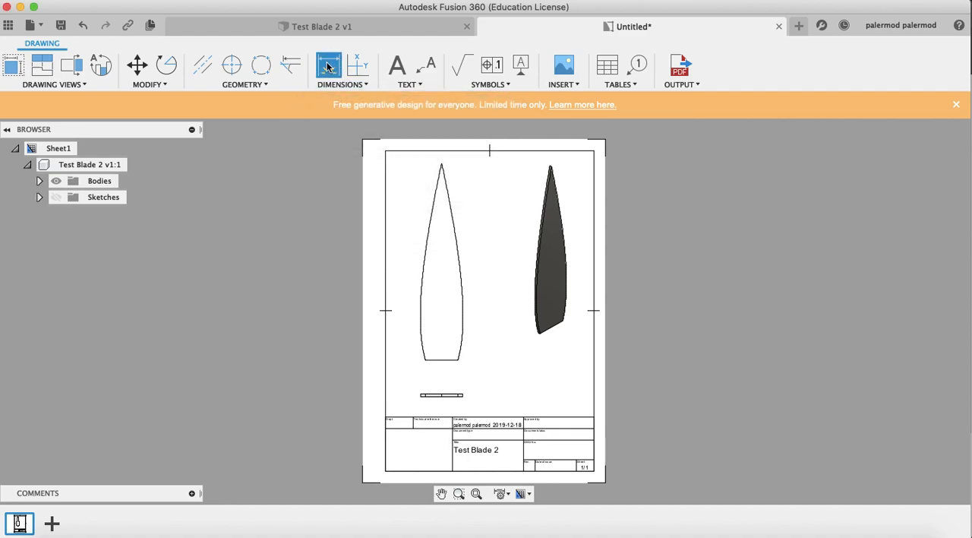
{"action": "left_click", "coordinate": [442, 165]}
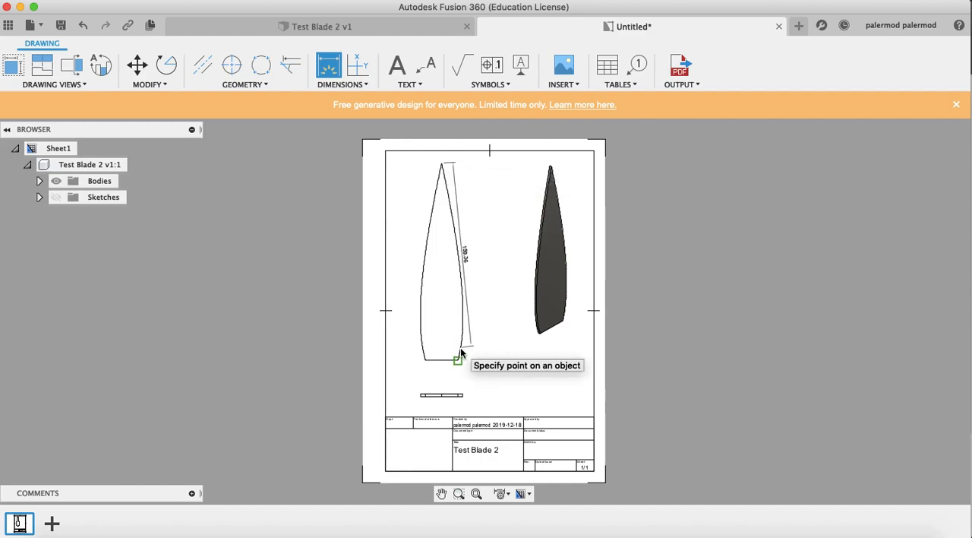
{"action": "key", "text": "Escape"}
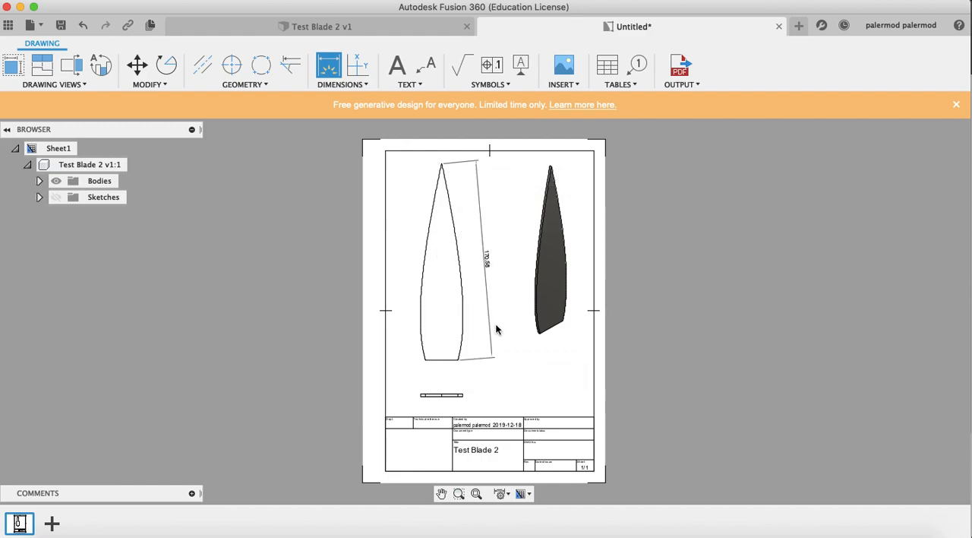
{"action": "scroll", "coordinate": [496, 361], "scroll_direction": "up", "scroll_amount": 2}
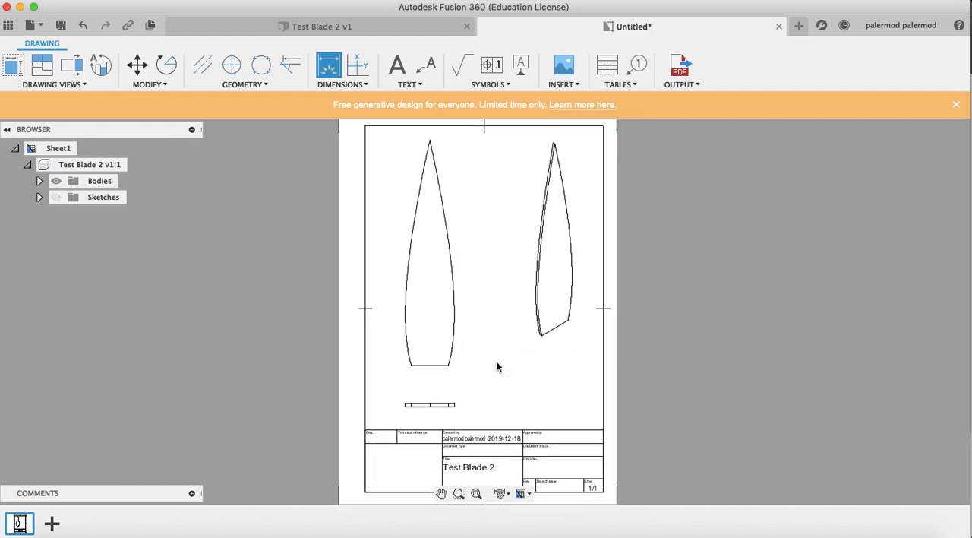
{"action": "scroll", "coordinate": [496, 361], "scroll_direction": "up", "scroll_amount": 3}
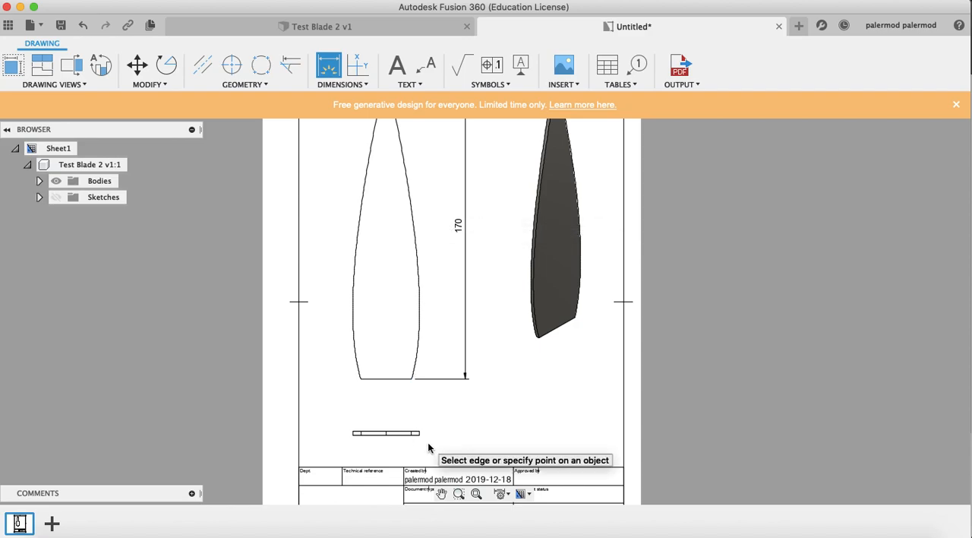
Dimension the width of the blade's straight base edge in the front view, placing it between the front and edge views
{"action": "left_click", "coordinate": [361, 379]}
{"action": "left_click", "coordinate": [412, 379]}
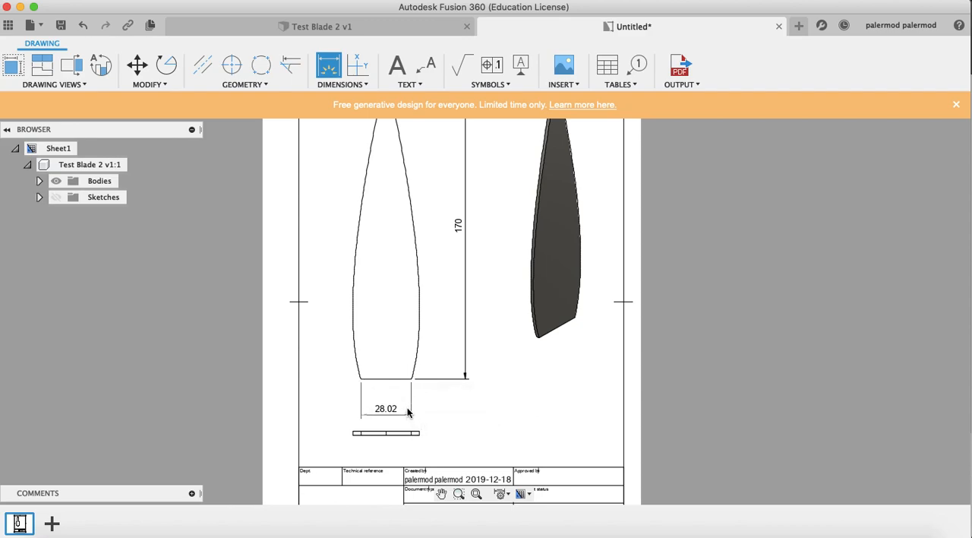
{"action": "left_click", "coordinate": [407, 411]}
Dimension the blade's thickness at the right end of the edge view, placing it just beside that view
{"action": "scroll", "coordinate": [420, 436], "scroll_direction": "up", "scroll_amount": 3}
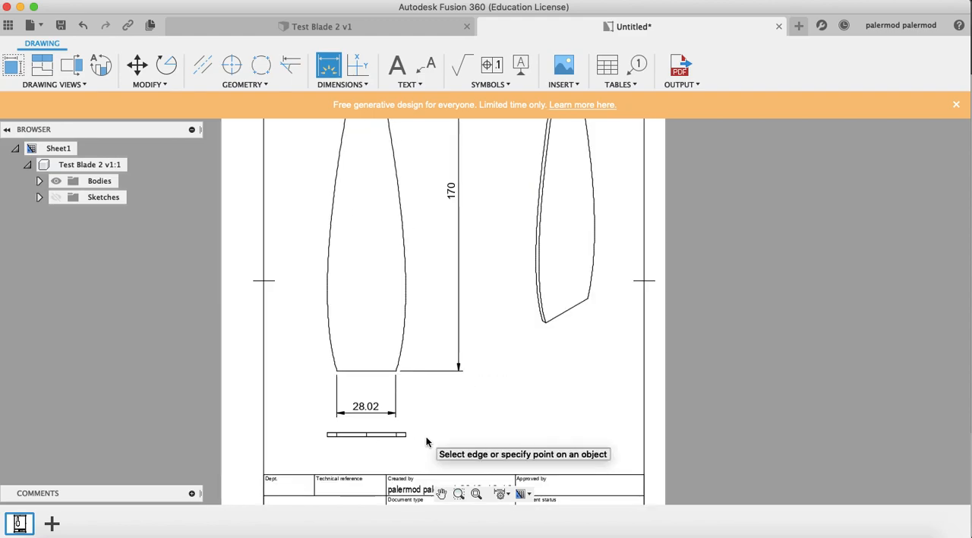
{"action": "scroll", "coordinate": [425, 438], "scroll_direction": "down", "scroll_amount": 3}
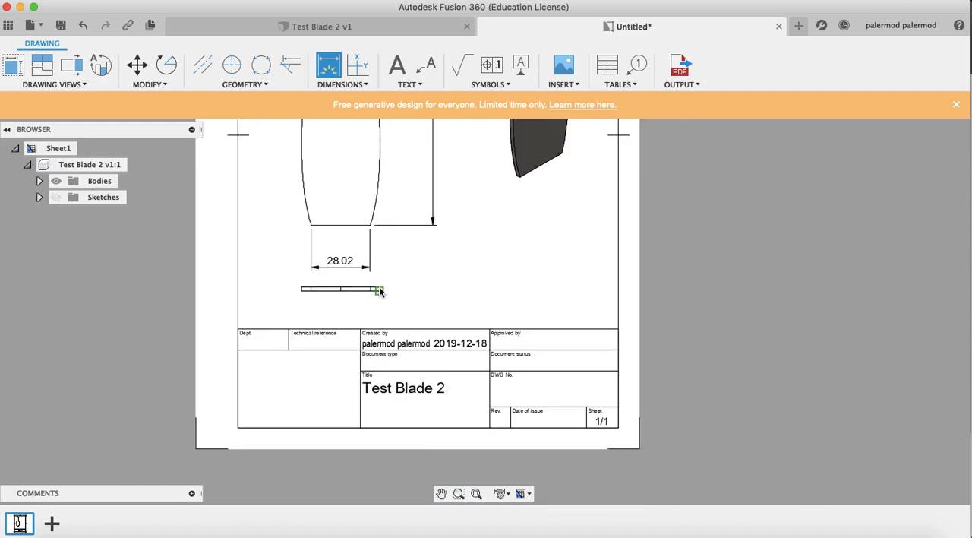
{"action": "scroll", "coordinate": [382, 292], "scroll_direction": "up", "scroll_amount": 3}
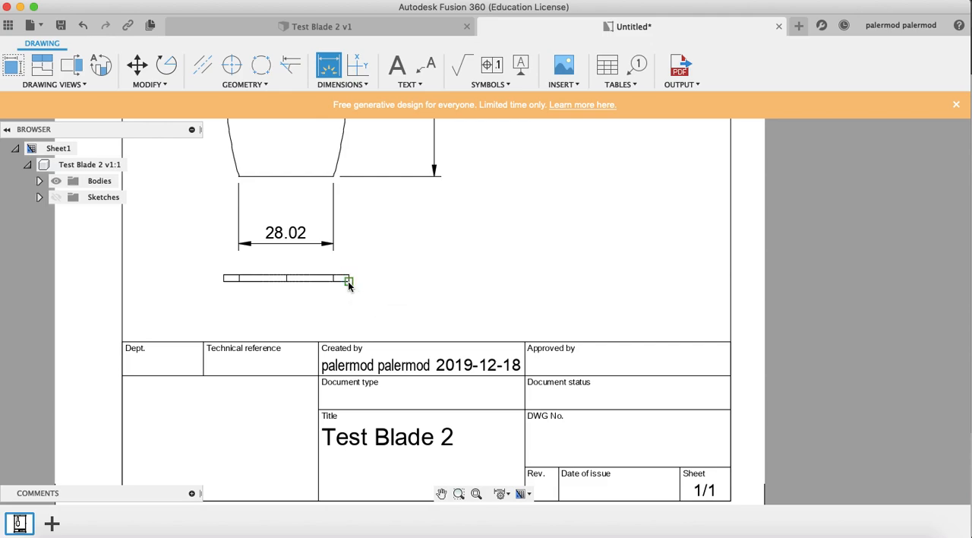
{"action": "left_click", "coordinate": [350, 276]}
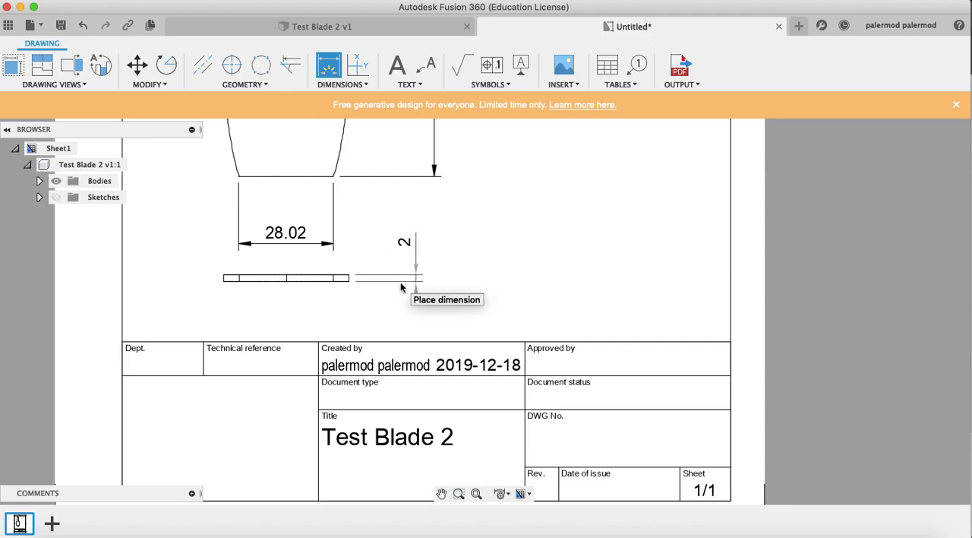
{"action": "left_click", "coordinate": [393, 282]}
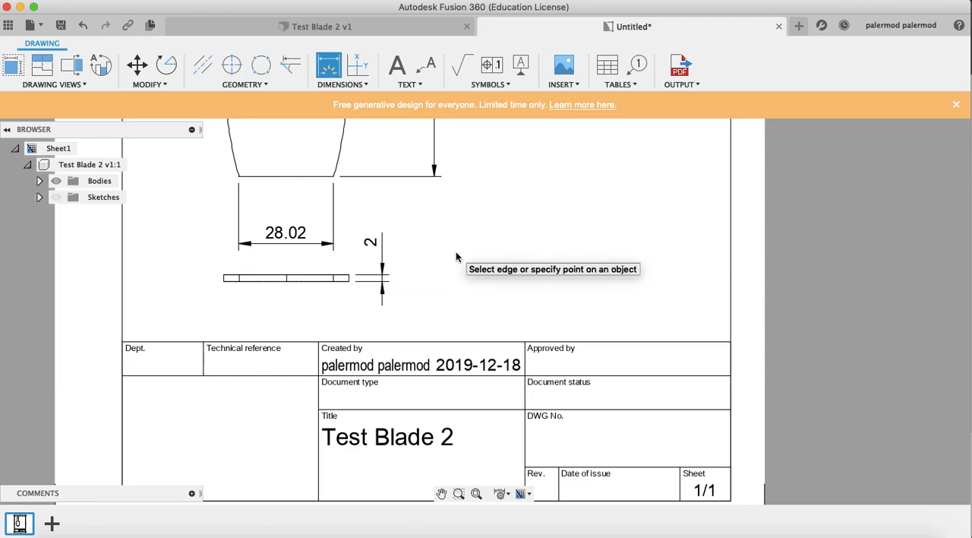
End dimensioning and replace the Created by entry in the title block with the author's abbreviated name
{"action": "scroll", "coordinate": [456, 255], "scroll_direction": "up", "scroll_amount": 8}
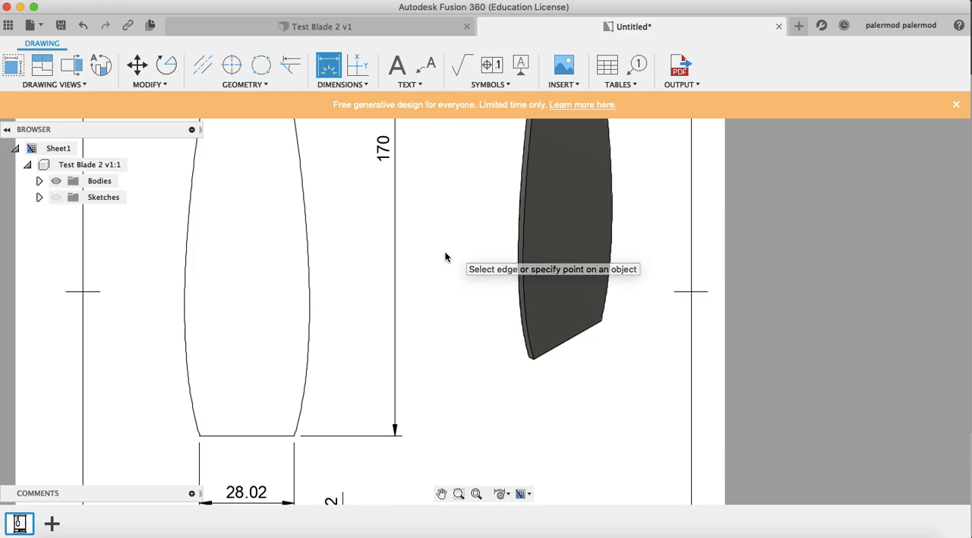
{"action": "scroll", "coordinate": [447, 257], "scroll_direction": "down", "scroll_amount": 5}
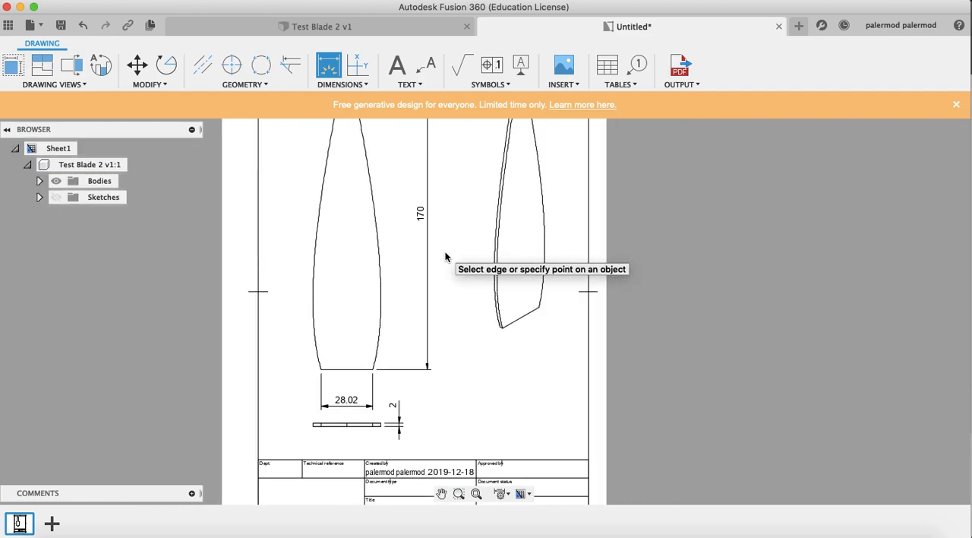
{"action": "scroll", "coordinate": [446, 257], "scroll_direction": "down", "scroll_amount": 2}
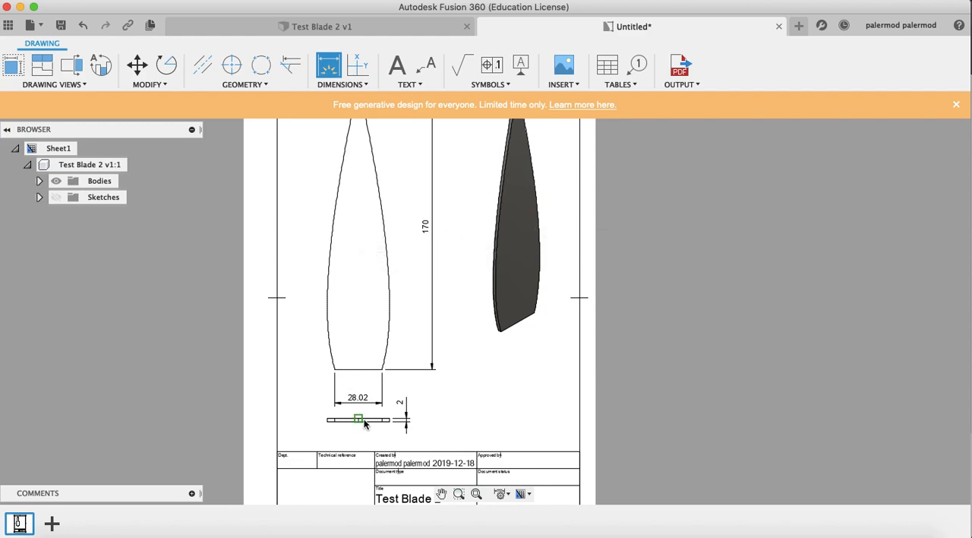
{"action": "scroll", "coordinate": [470, 408], "scroll_direction": "down", "scroll_amount": 3}
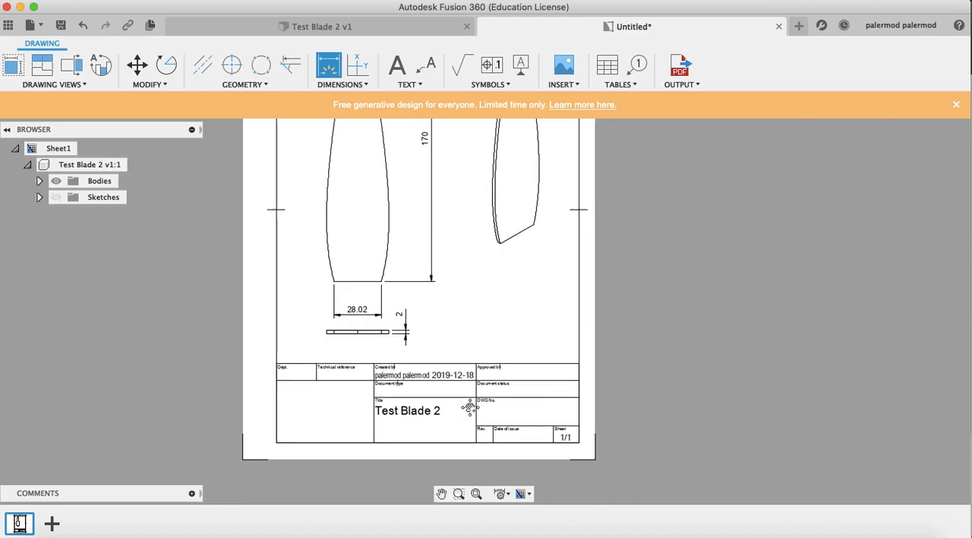
{"action": "scroll", "coordinate": [471, 407], "scroll_direction": "down", "scroll_amount": 2}
{"action": "scroll", "coordinate": [445, 341], "scroll_direction": "up", "scroll_amount": 3}
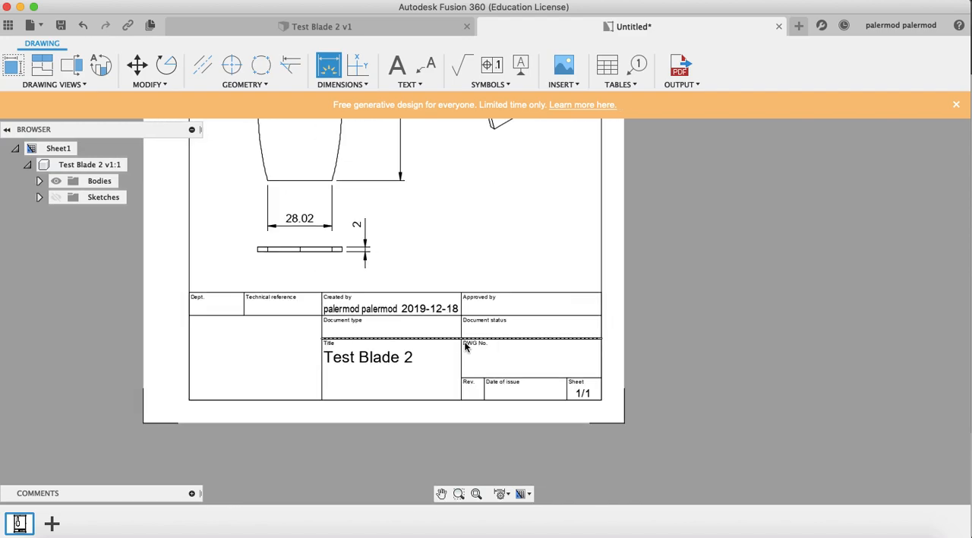
{"action": "scroll", "coordinate": [434, 336], "scroll_direction": "up", "scroll_amount": 1}
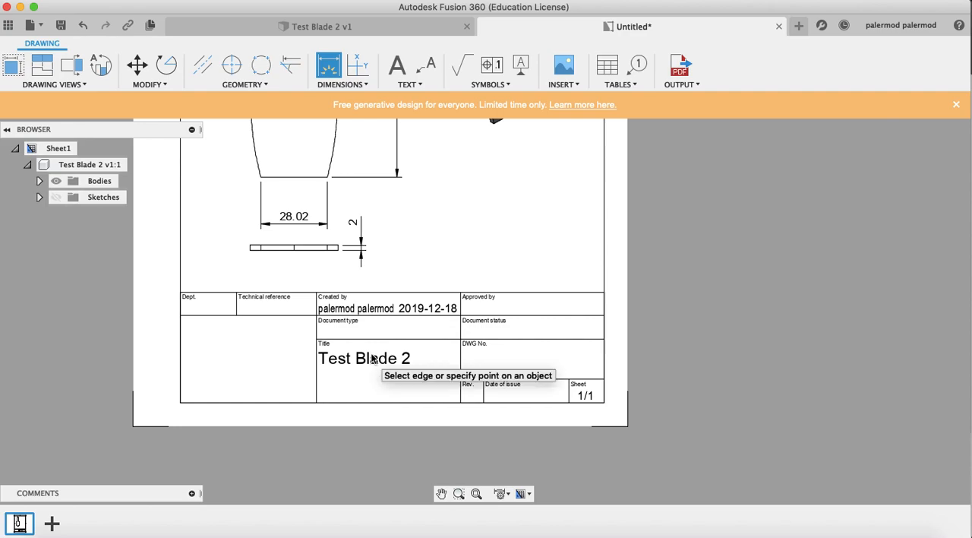
{"action": "left_click", "coordinate": [353, 312]}
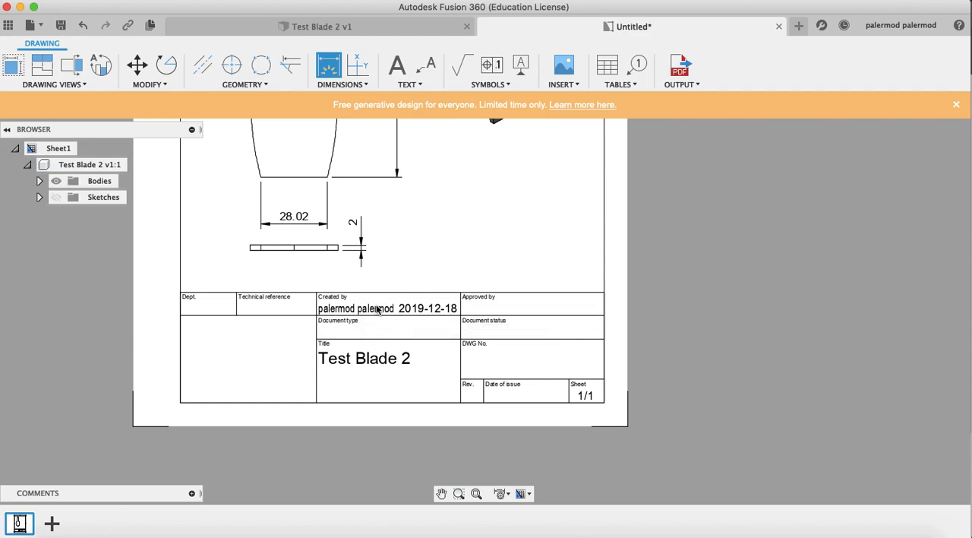
{"action": "key", "text": "Escape"}
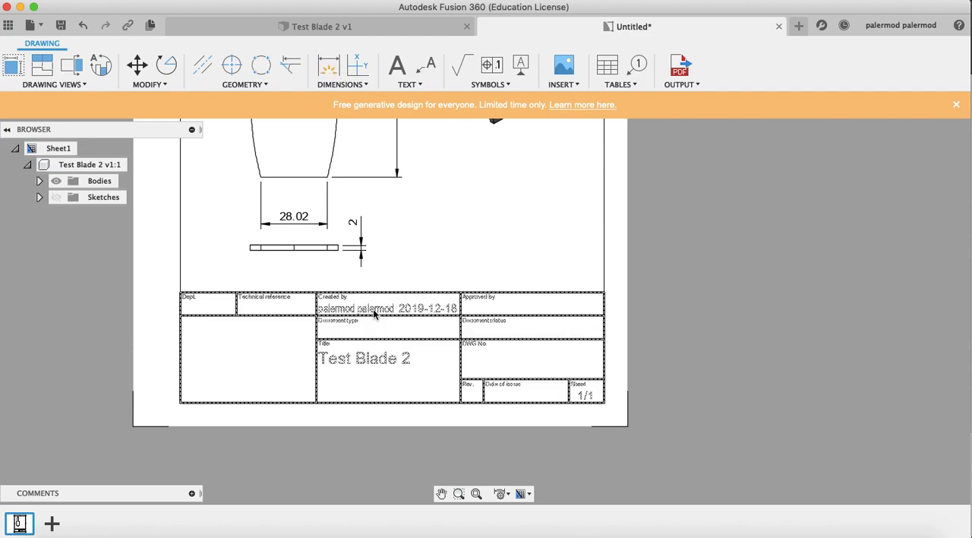
{"action": "double_click", "coordinate": [373, 311]}
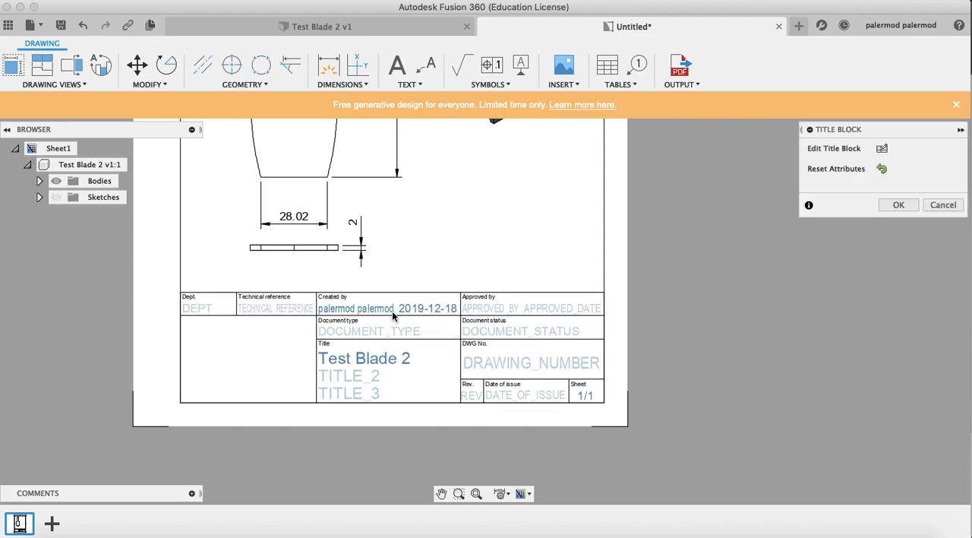
{"action": "double_click", "coordinate": [387, 308]}
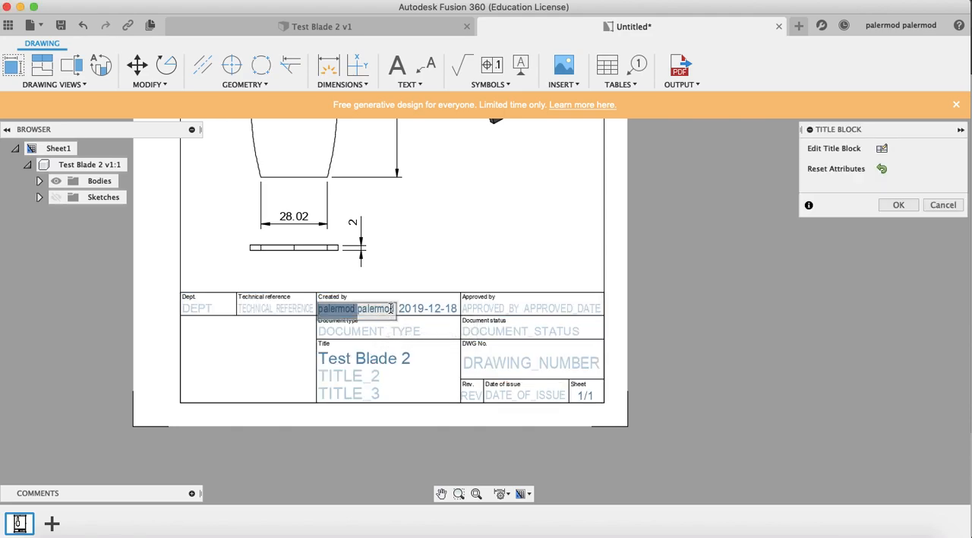
{"action": "type", "text": "D. Paler"}
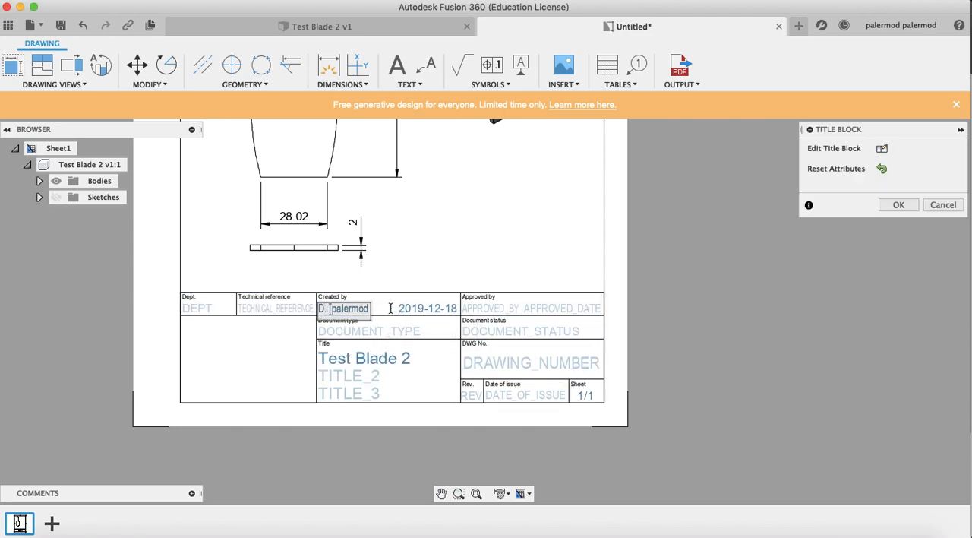
{"action": "type", "text": "mo"}
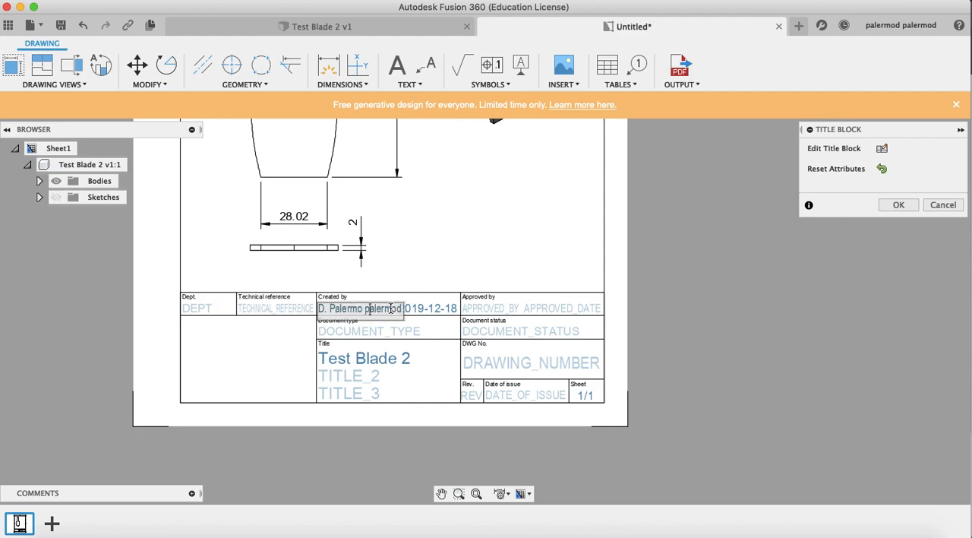
{"action": "key", "text": "BackSpace"}
{"action": "key", "text": "BackSpace"}
{"action": "key", "text": "BackSpace"}
{"action": "key", "text": "BackSpace"}
{"action": "key", "text": "BackSpace"}
{"action": "key", "text": "BackSpace"}
{"action": "key", "text": "BackSpace"}
{"action": "key", "text": "BackSpace"}
{"action": "key", "text": "BackSpace"}
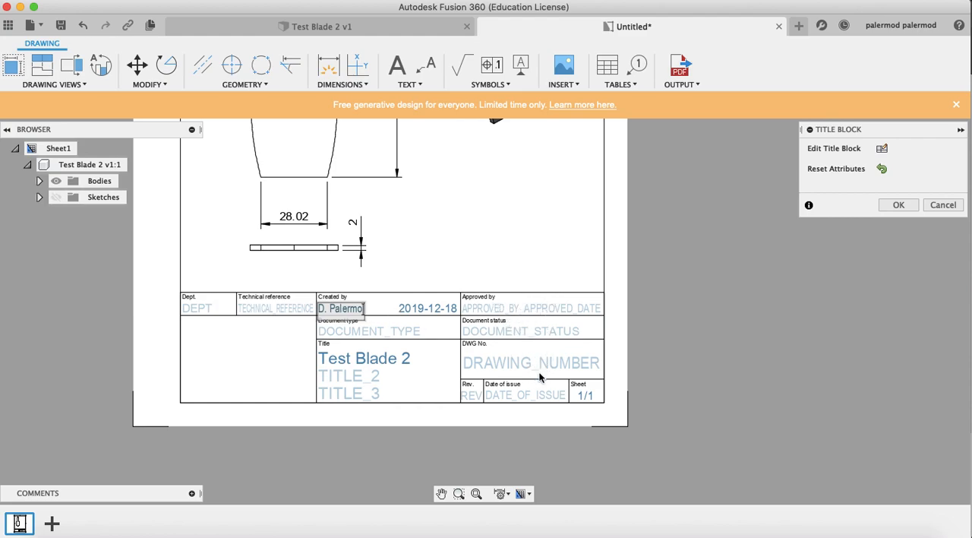
{"action": "left_click", "coordinate": [898, 206]}
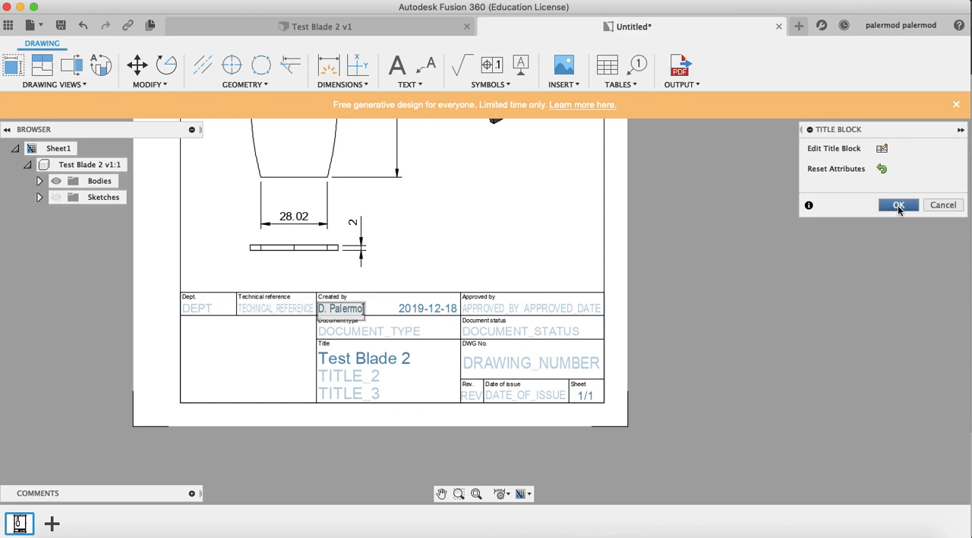
{"action": "left_click", "coordinate": [899, 207]}
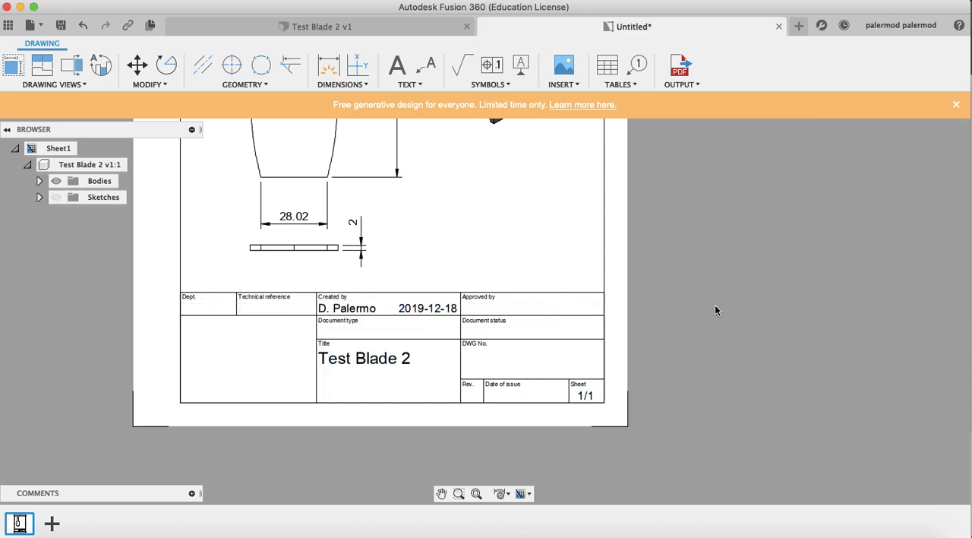
{"action": "scroll", "coordinate": [530, 300], "scroll_direction": "up", "scroll_amount": 5}
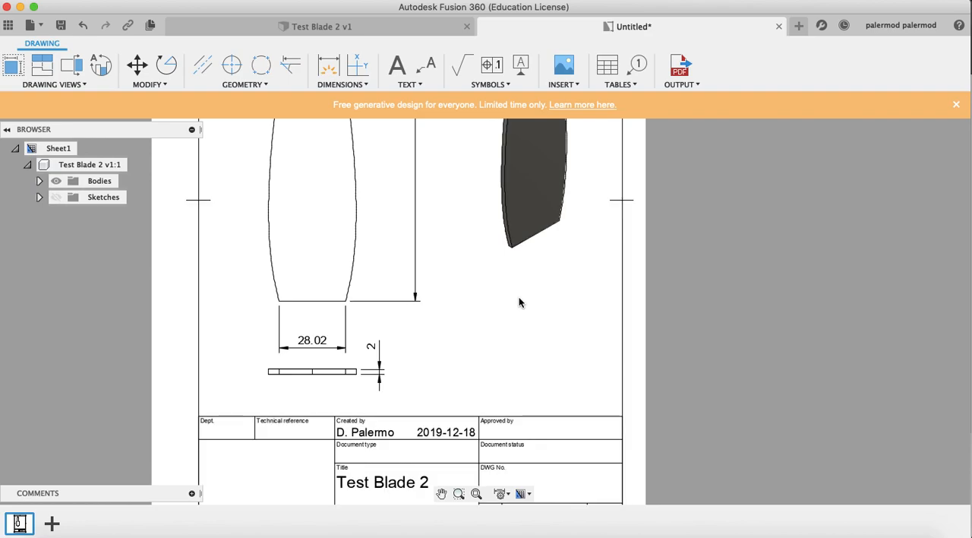
{"action": "scroll", "coordinate": [520, 302], "scroll_direction": "down", "scroll_amount": 2}
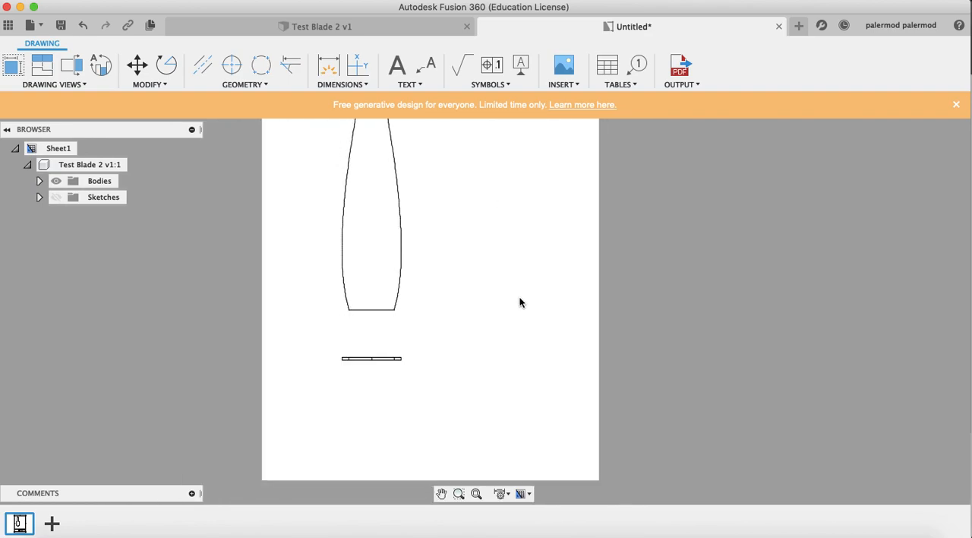
{"action": "scroll", "coordinate": [520, 298], "scroll_direction": "down", "scroll_amount": 1}
{"action": "scroll", "coordinate": [520, 297], "scroll_direction": "up", "scroll_amount": 4}
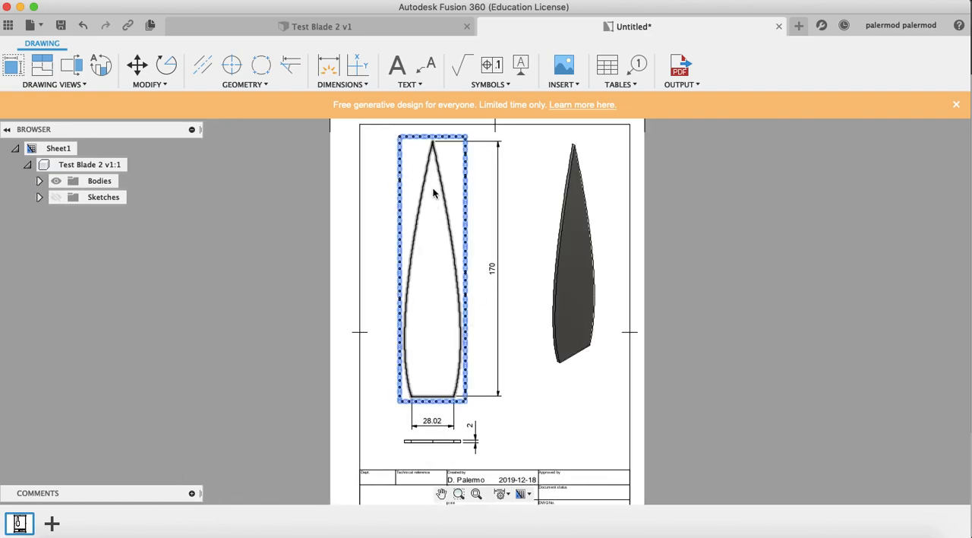
{"action": "left_click", "coordinate": [433, 148]}
Output only the current sheet as a PDF and save it to the Desktop as Test Drawing
{"action": "left_click", "coordinate": [698, 86]}
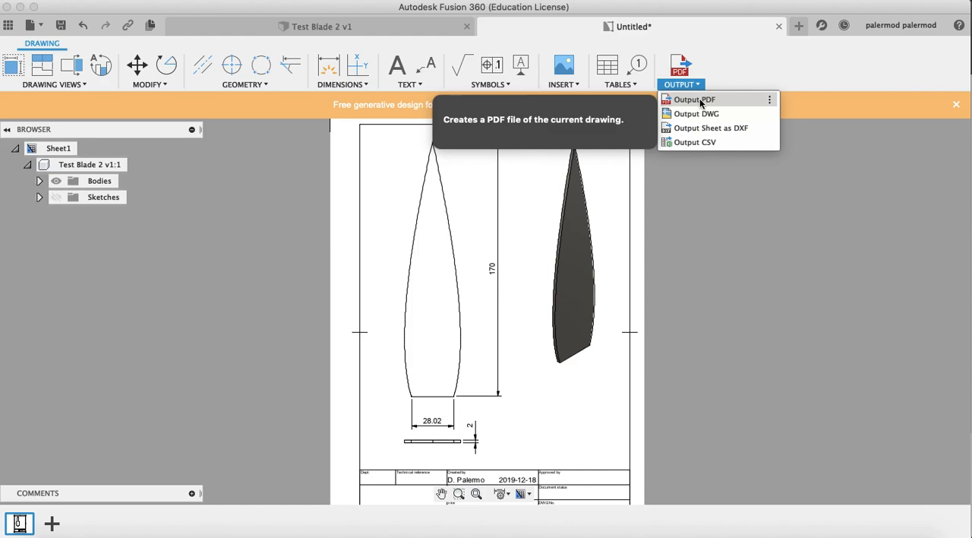
{"action": "left_click", "coordinate": [700, 99]}
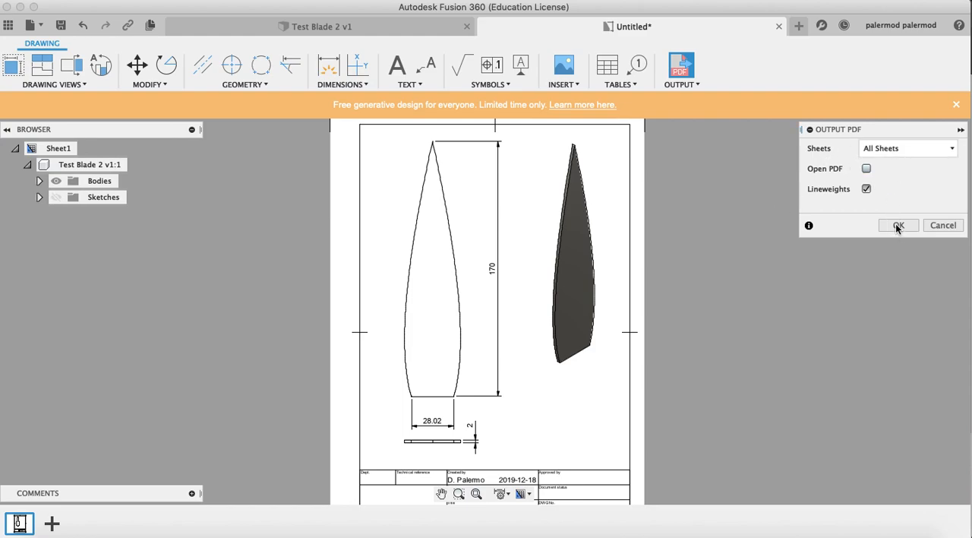
{"action": "left_click", "coordinate": [888, 149]}
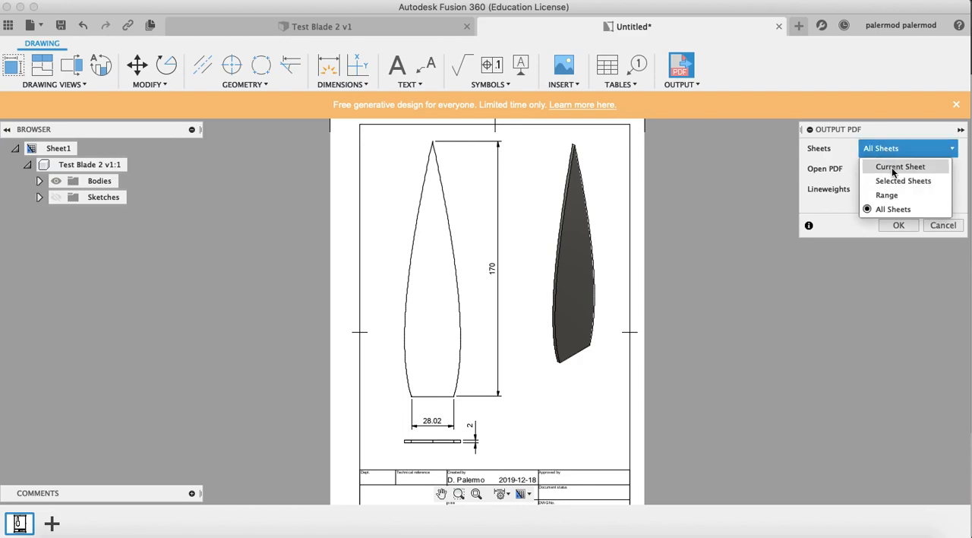
{"action": "left_click", "coordinate": [893, 168]}
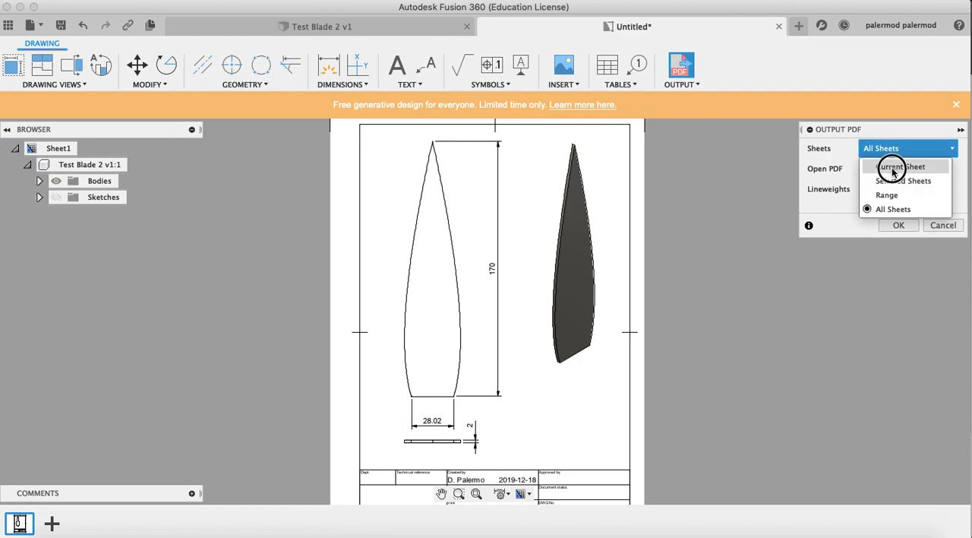
{"action": "left_click", "coordinate": [894, 226]}
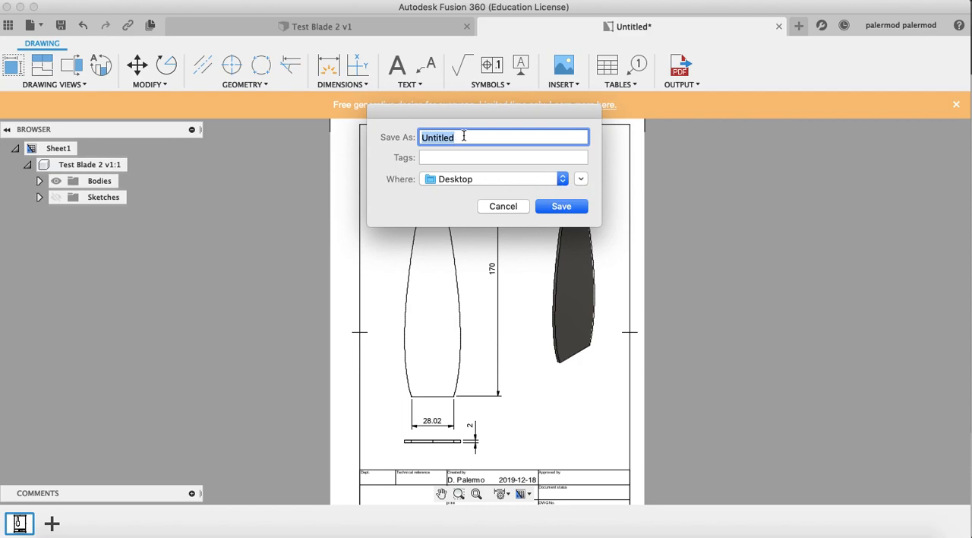
{"action": "type", "text": "Test Drawing"}
{"action": "left_click", "coordinate": [579, 210]}
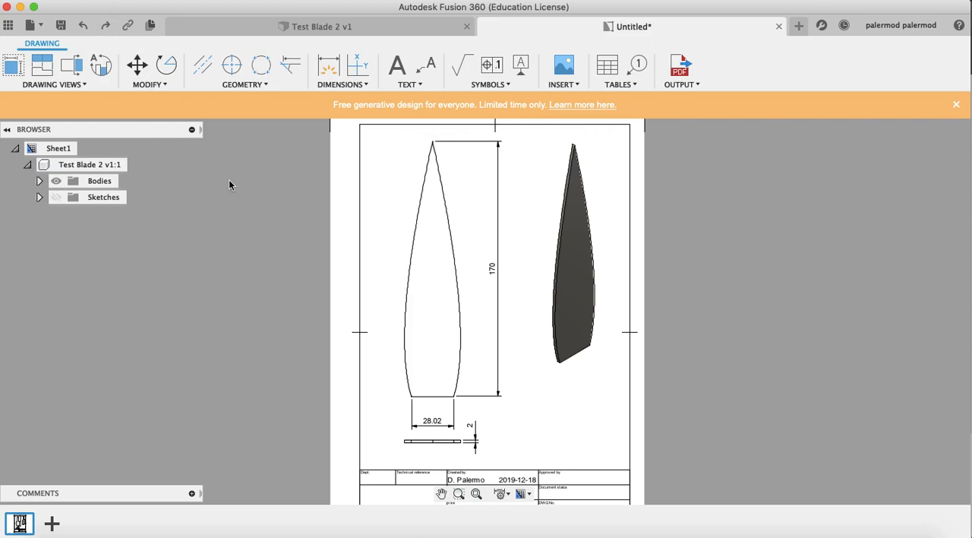
Open the print settings for the drawing and set the sheets to print to Current Sheet
{"action": "left_click", "coordinate": [31, 26]}
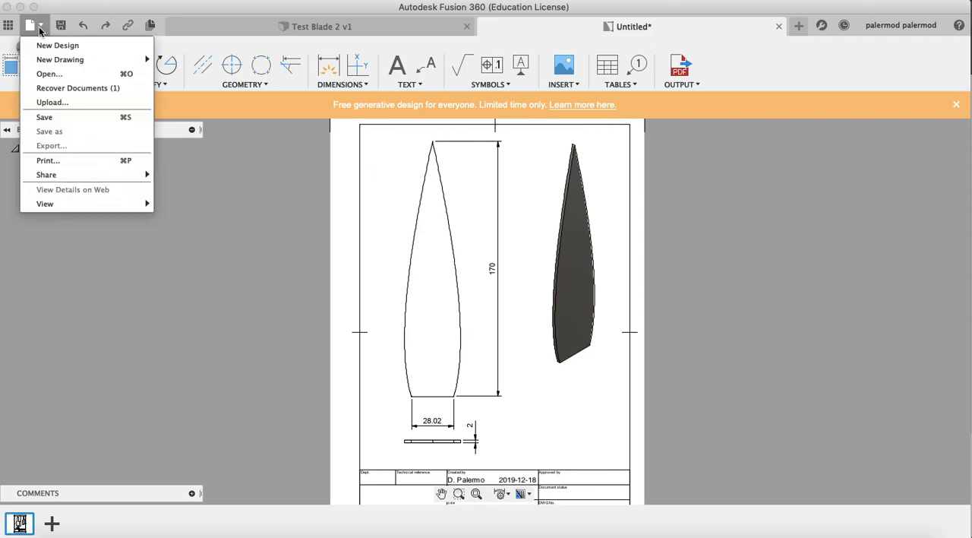
{"action": "left_click", "coordinate": [63, 161]}
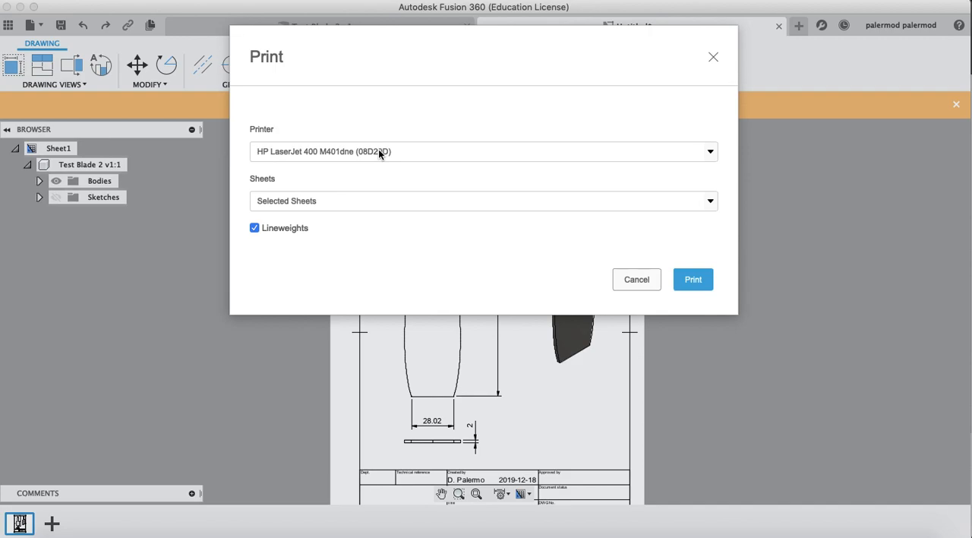
{"action": "left_click", "coordinate": [318, 202]}
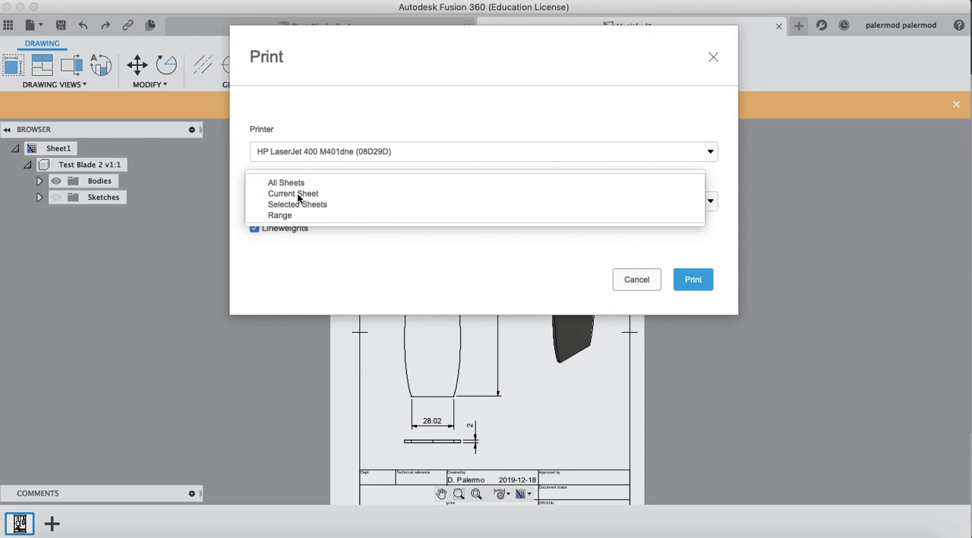
{"action": "left_click", "coordinate": [297, 193]}
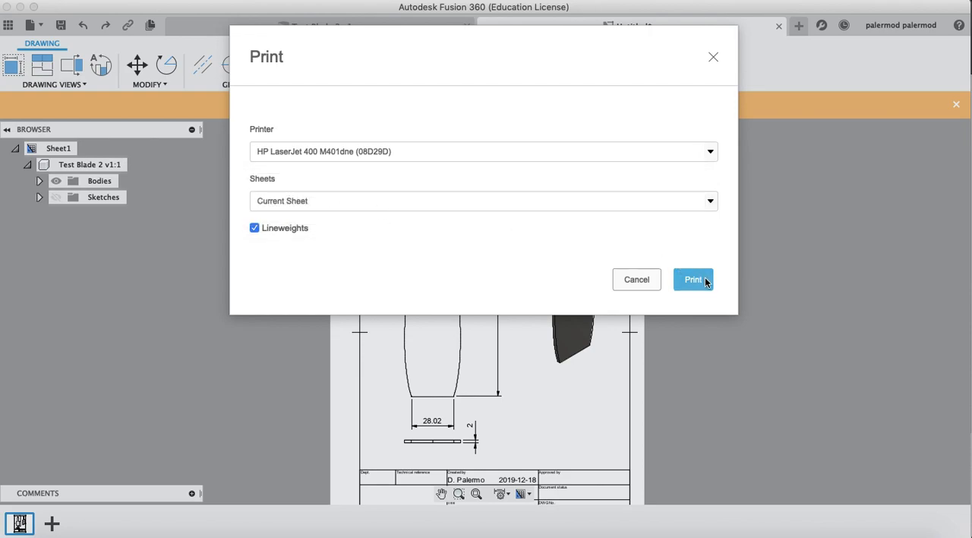